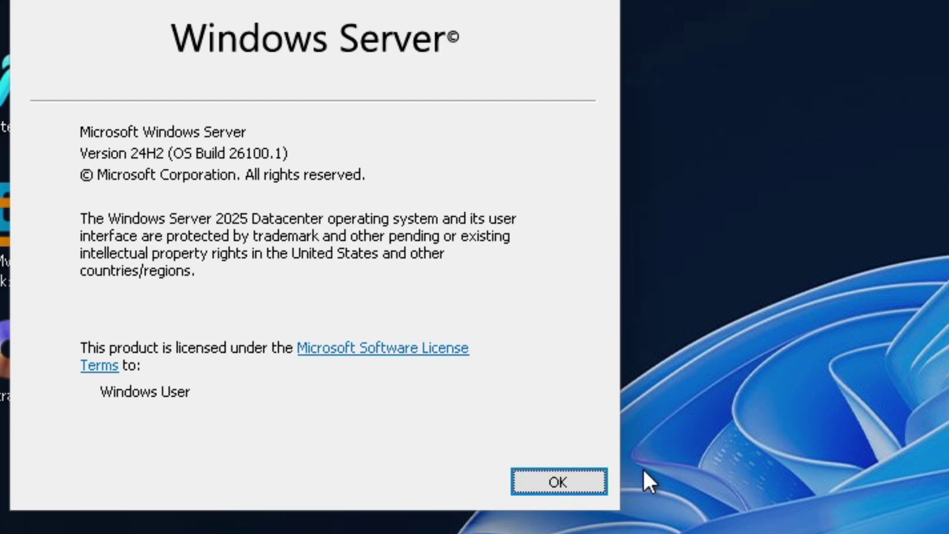
# Close the Windows version information and inspect the running processes, CPU usage and memory usage in Task Manager.
pyautogui.click(580, 492)
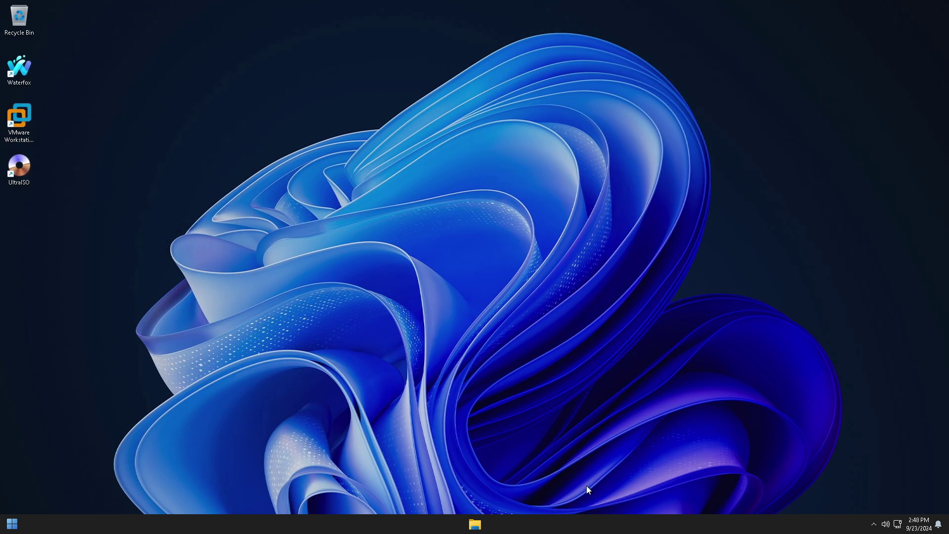
pyautogui.rightClick(585, 529)
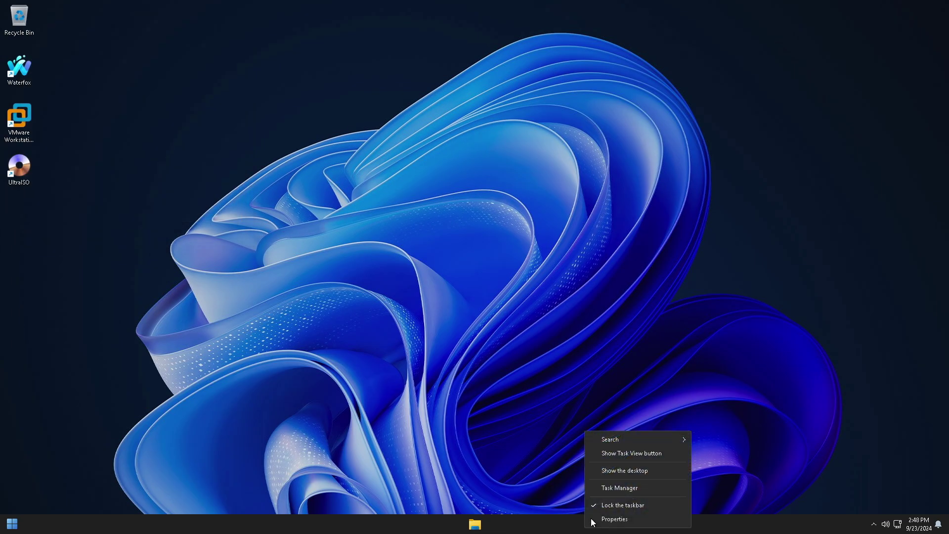
pyautogui.click(615, 489)
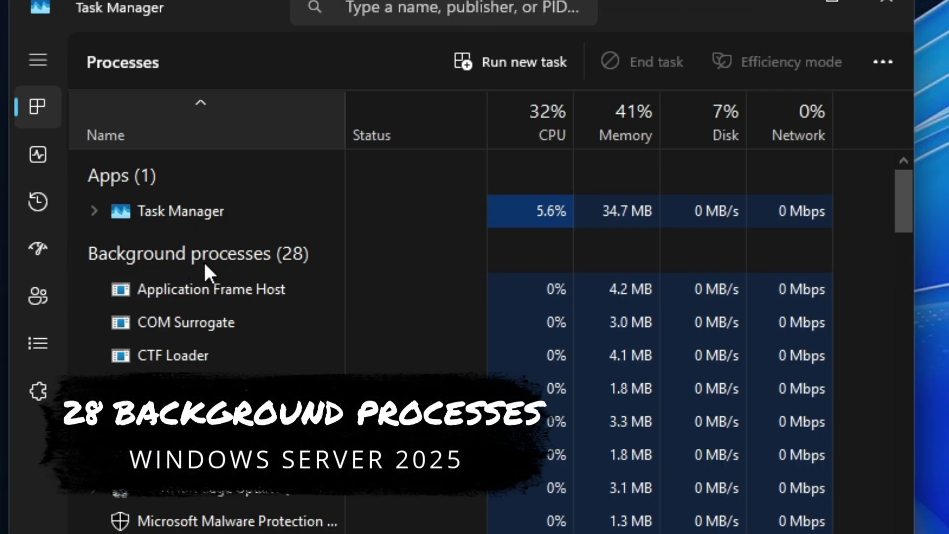
pyautogui.click(40, 157)
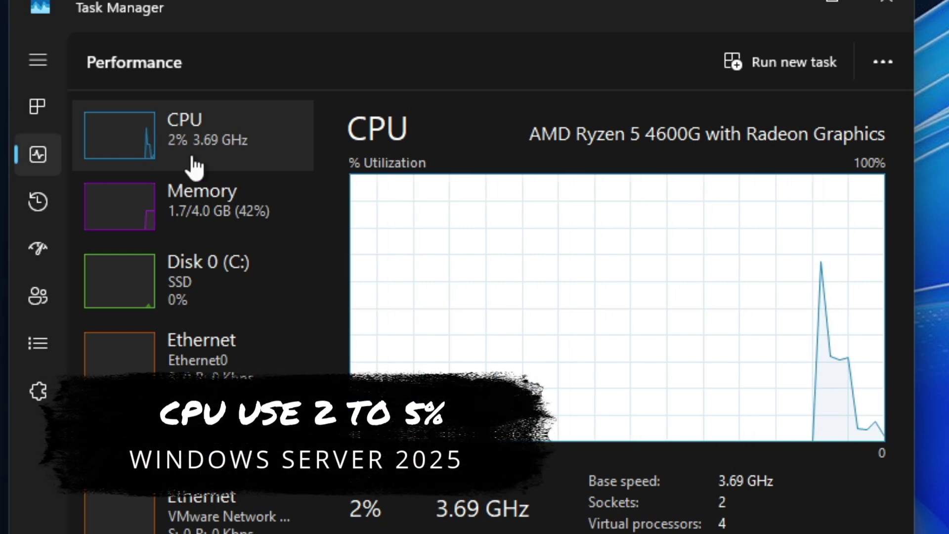
pyautogui.click(220, 236)
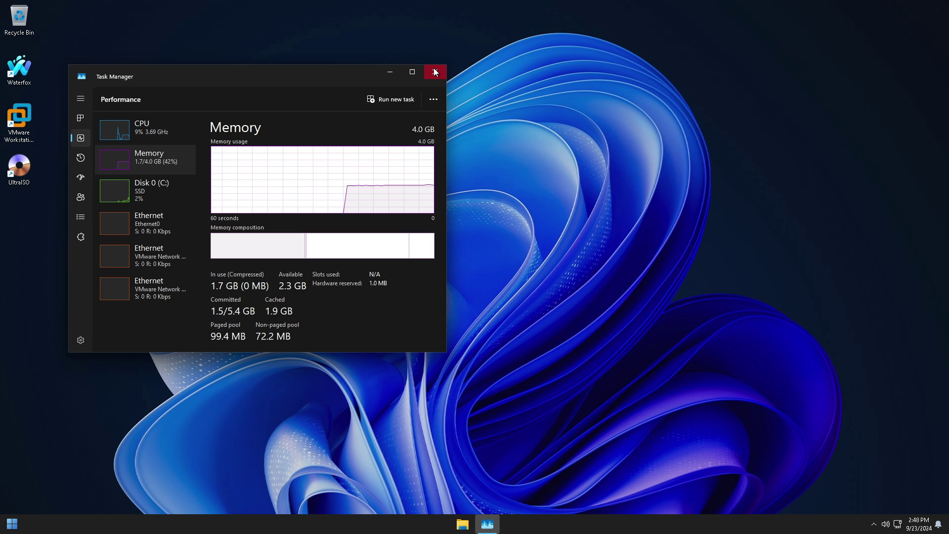
pyautogui.click(434, 72)
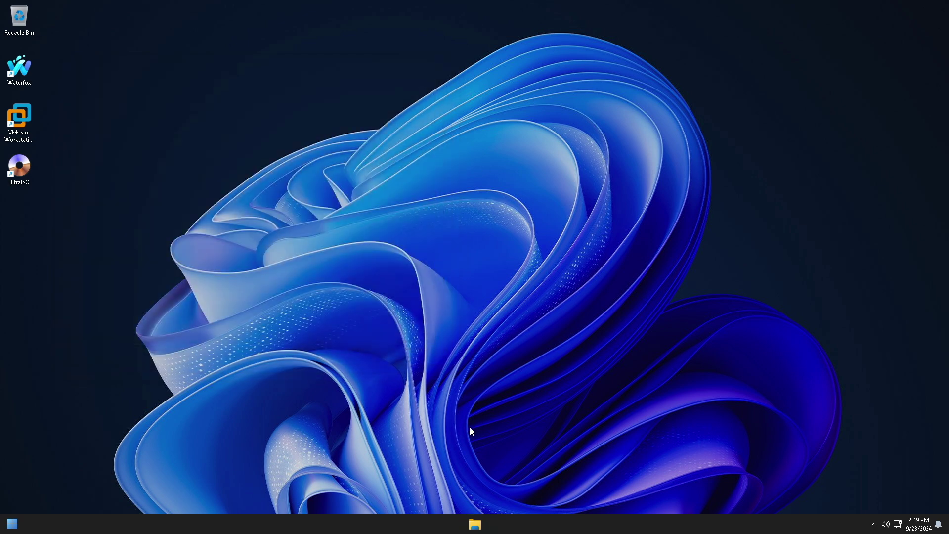
# Check the used and free space of Local Disk (C:) in its properties in File Explorer.
pyautogui.click(474, 524)
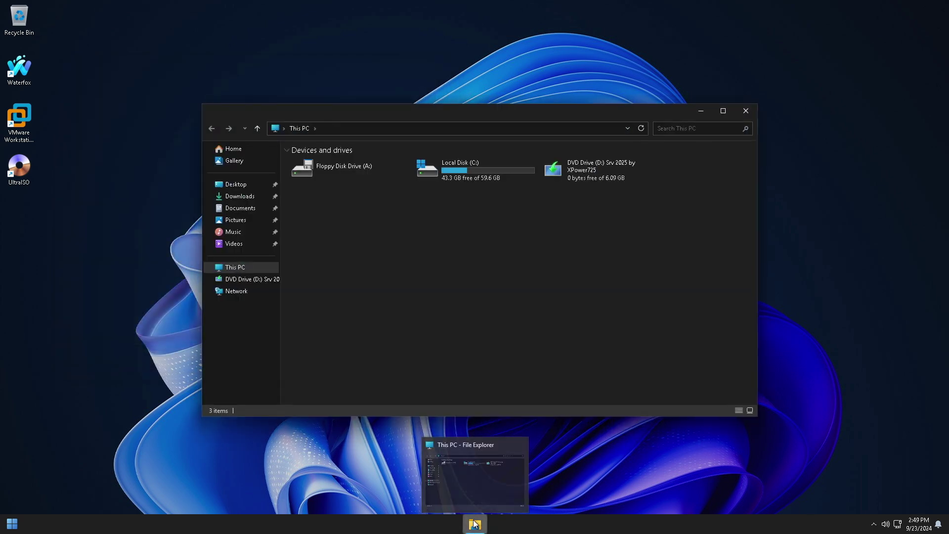
pyautogui.click(462, 176)
pyautogui.rightClick(461, 174)
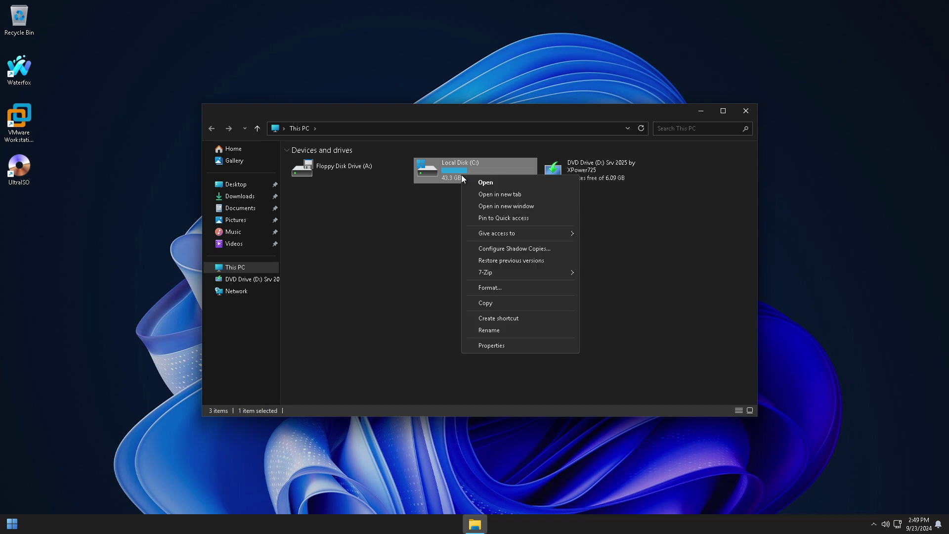
pyautogui.click(494, 348)
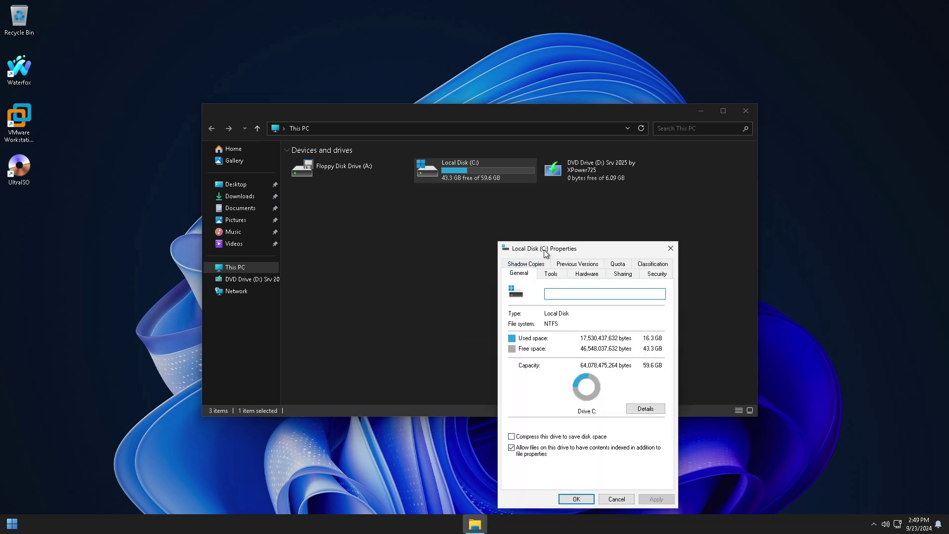
pyautogui.moveTo(546, 254); pyautogui.dragTo(694, 128)
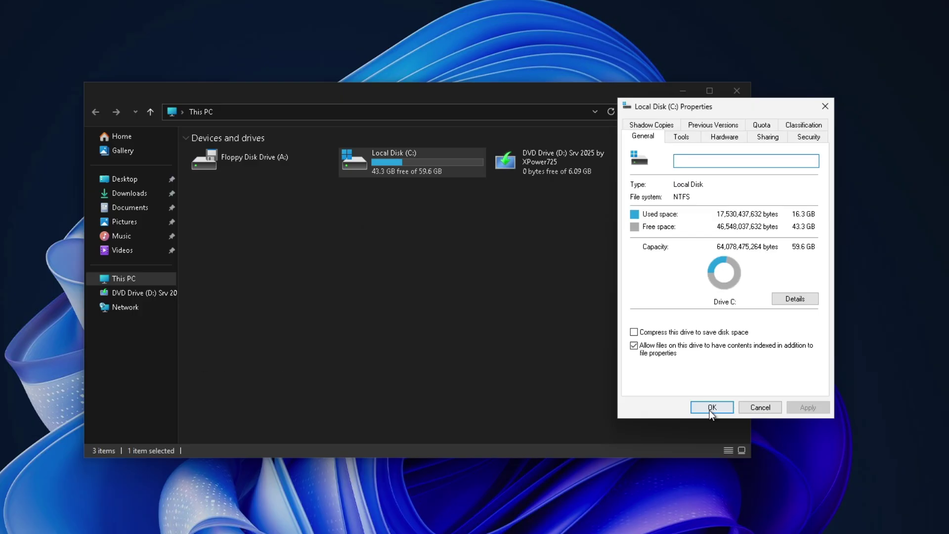
pyautogui.click(712, 410)
pyautogui.click(746, 110)
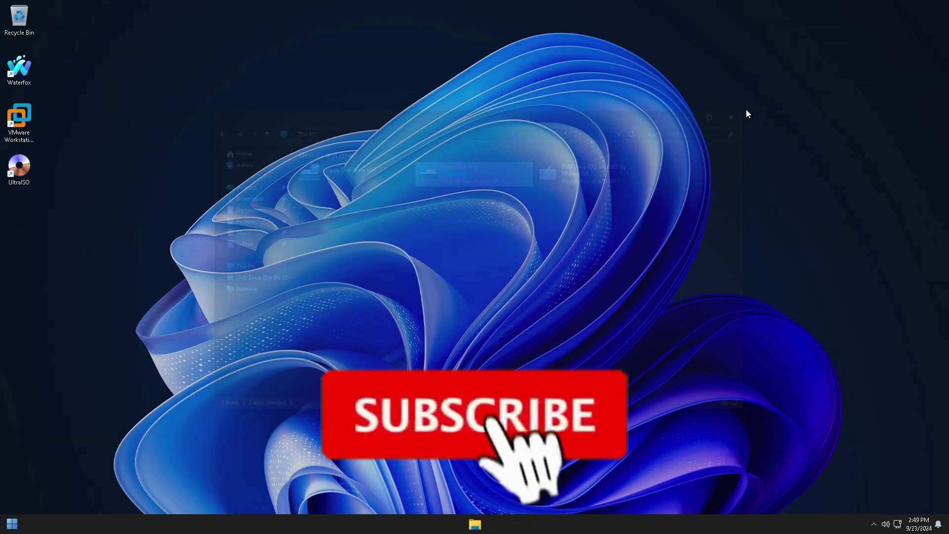
# Open the list of installed programs in Control Panel and move its window higher on the desktop.
pyautogui.click(12, 520)
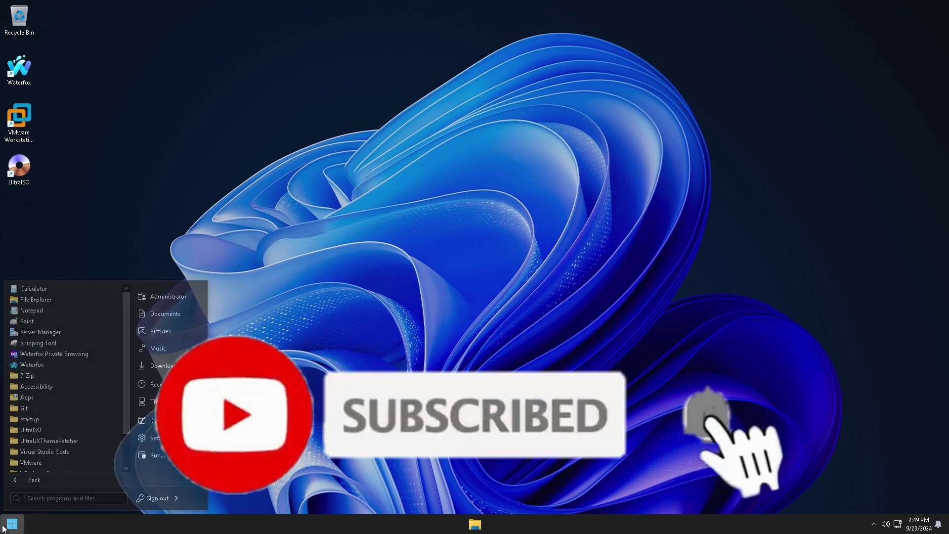
pyautogui.click(130, 428)
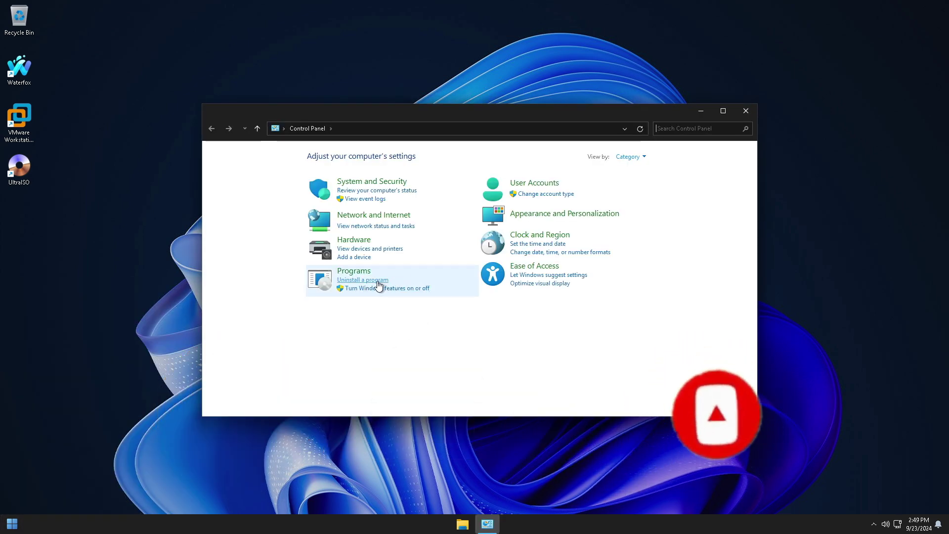
pyautogui.click(373, 280)
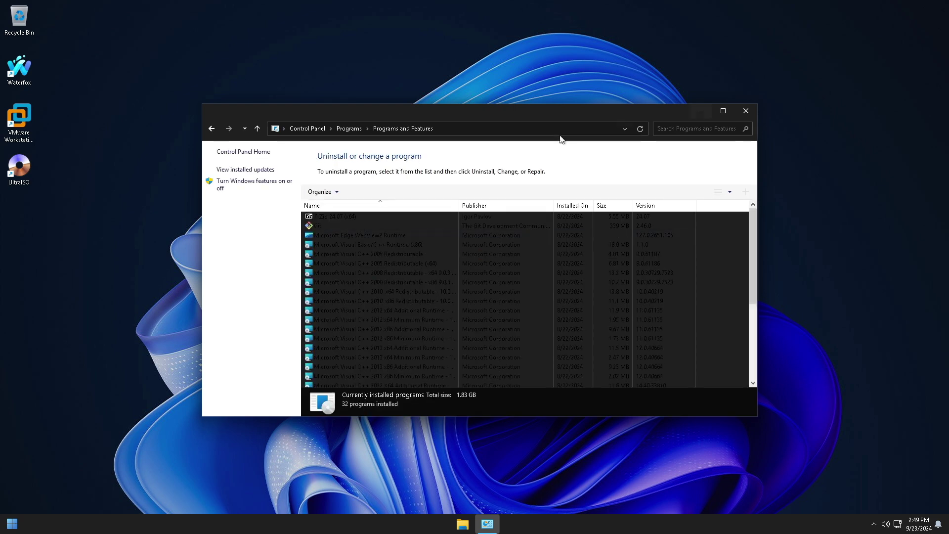
pyautogui.moveTo(463, 114); pyautogui.dragTo(473, 46)
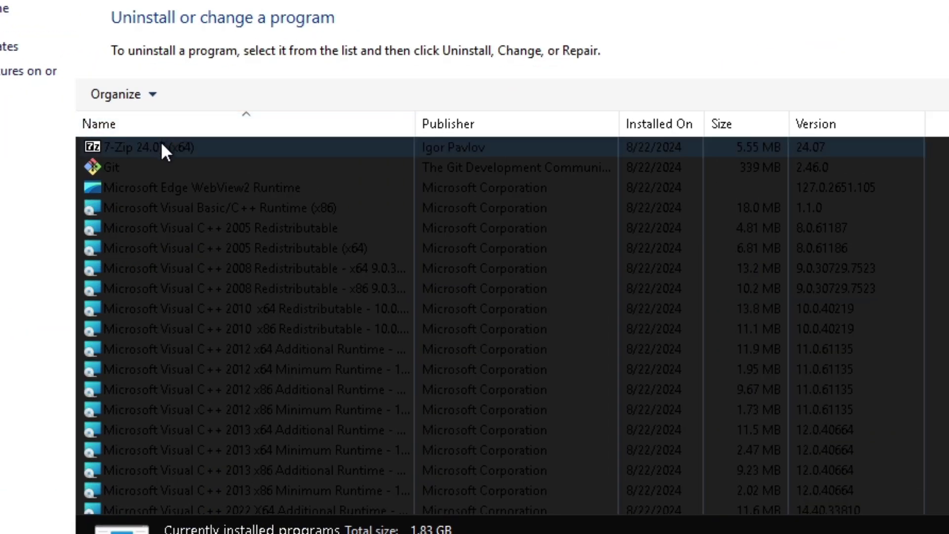
# Examine the first installed programs one by one, from 7-Zip and Git to Microsoft Visual C++ 2005 Redistributable.
pyautogui.click(162, 145)
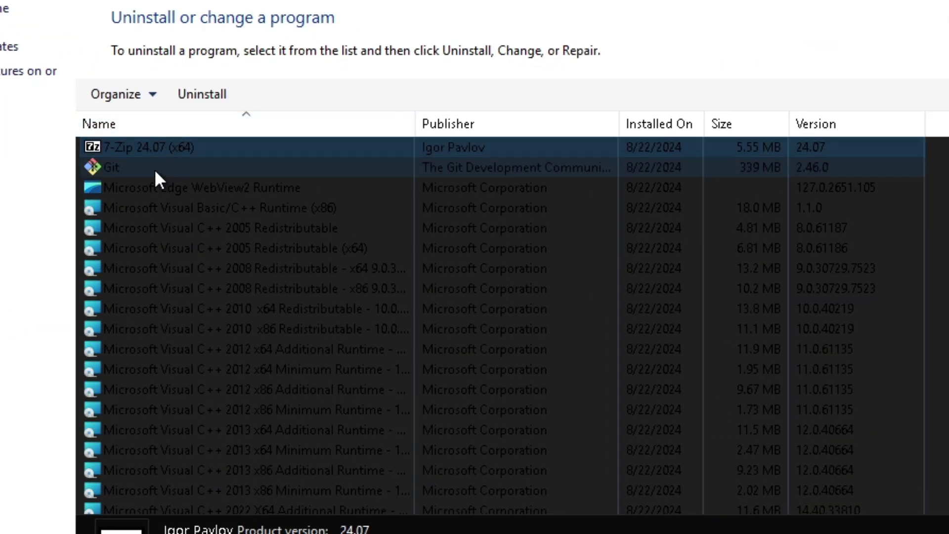
pyautogui.click(154, 169)
pyautogui.click(174, 189)
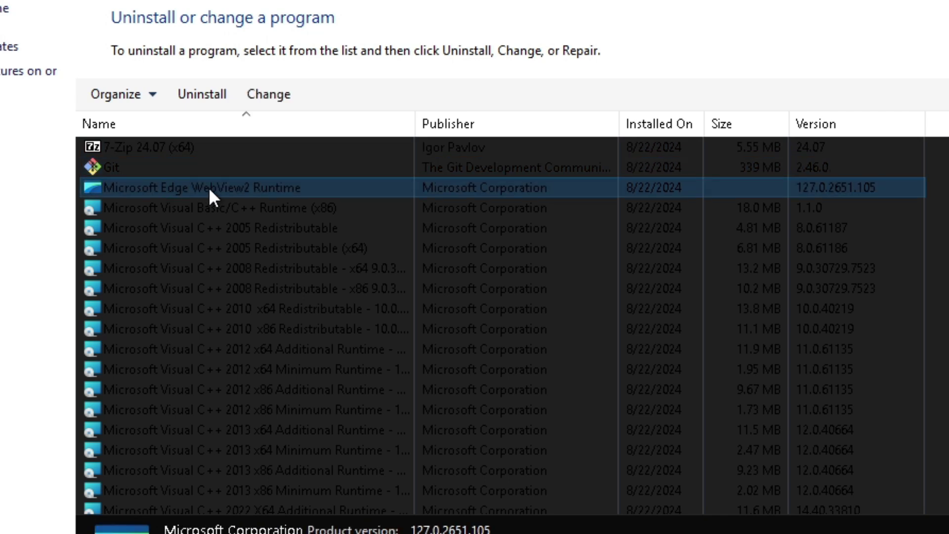
pyautogui.click(183, 207)
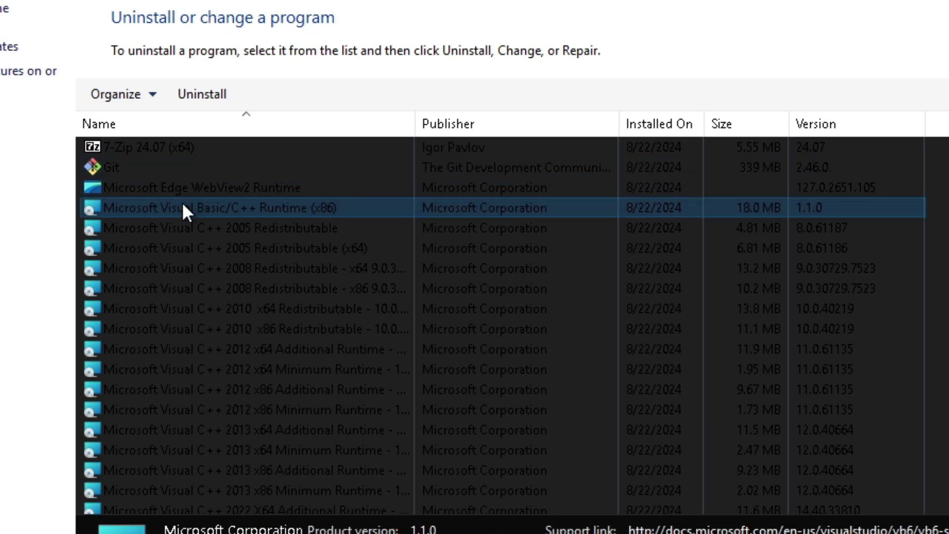
pyautogui.click(197, 228)
pyautogui.scroll(-1, 232, 232)
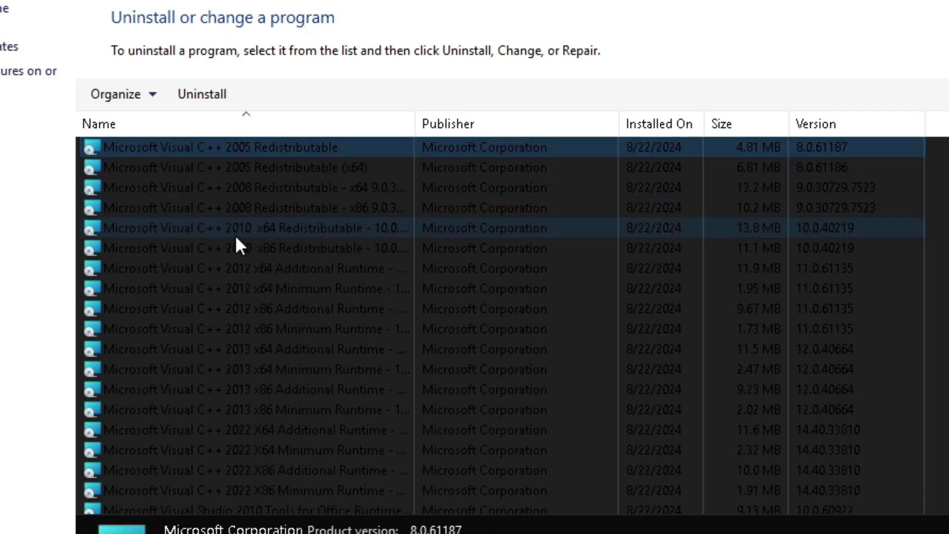
# Examine the remaining installed programs one by one, from Microsoft Visual C++ 2022 X86 Minimum Runtime to Waterfox.
pyautogui.scroll(-4, 222, 277)
pyautogui.click(257, 288)
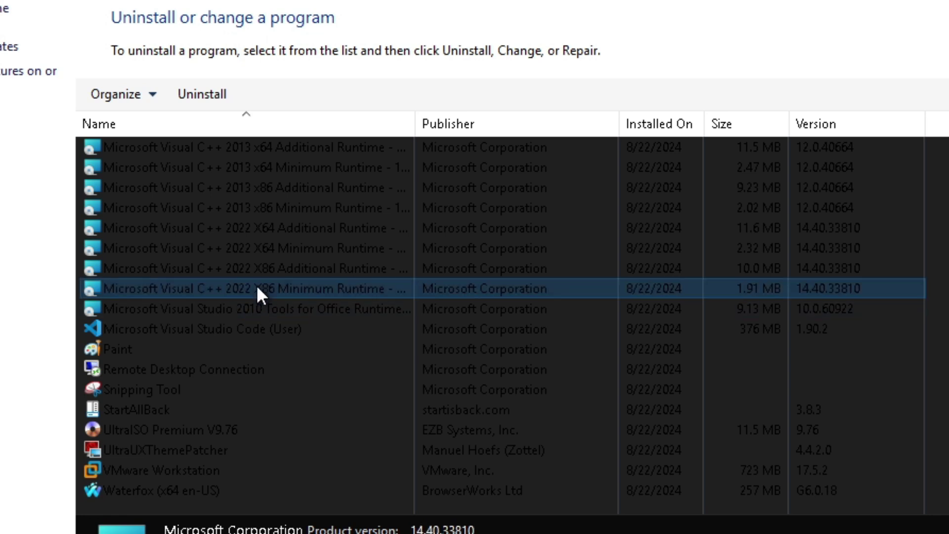
pyautogui.click(231, 310)
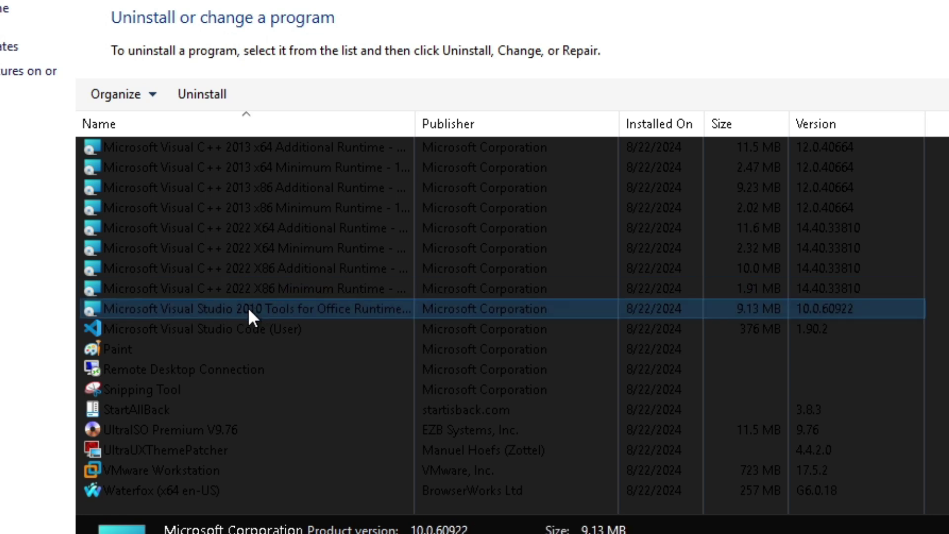
pyautogui.click(223, 330)
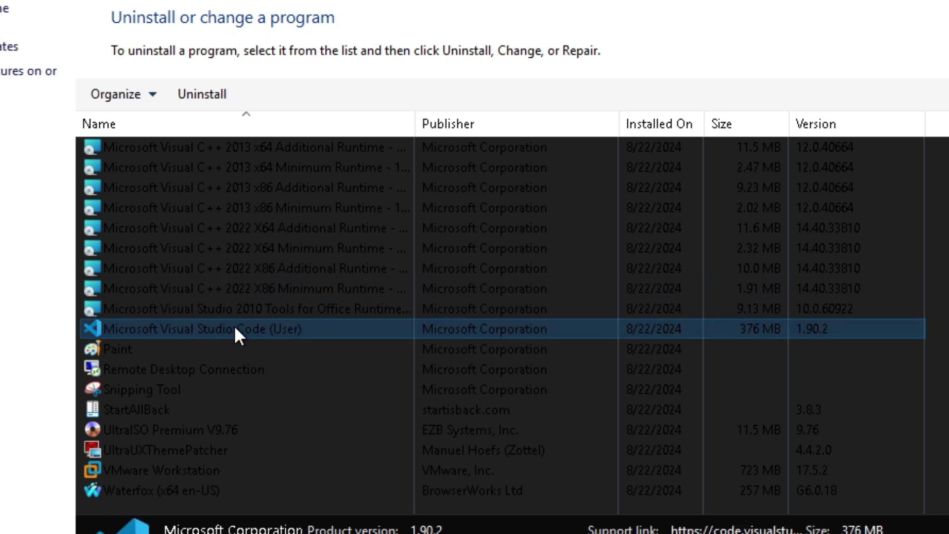
pyautogui.click(135, 348)
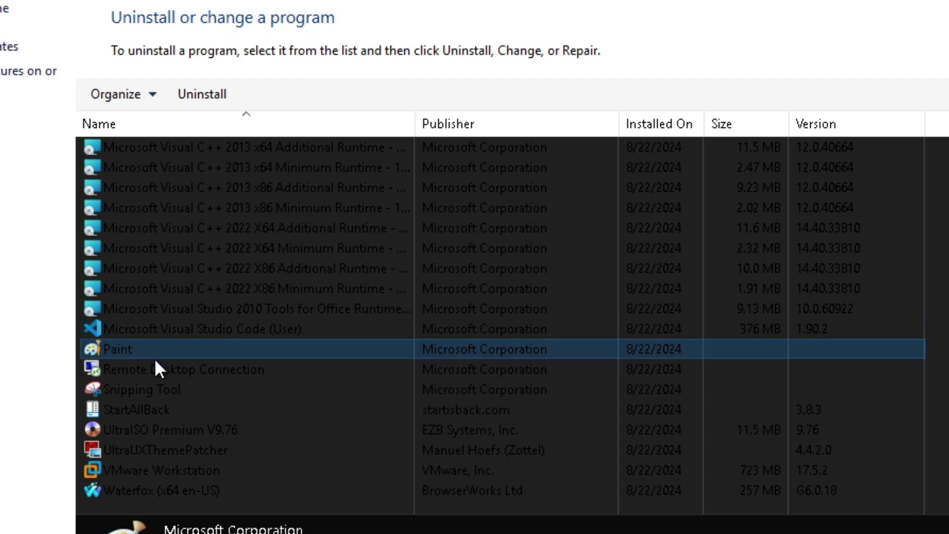
pyautogui.click(173, 369)
pyautogui.click(163, 390)
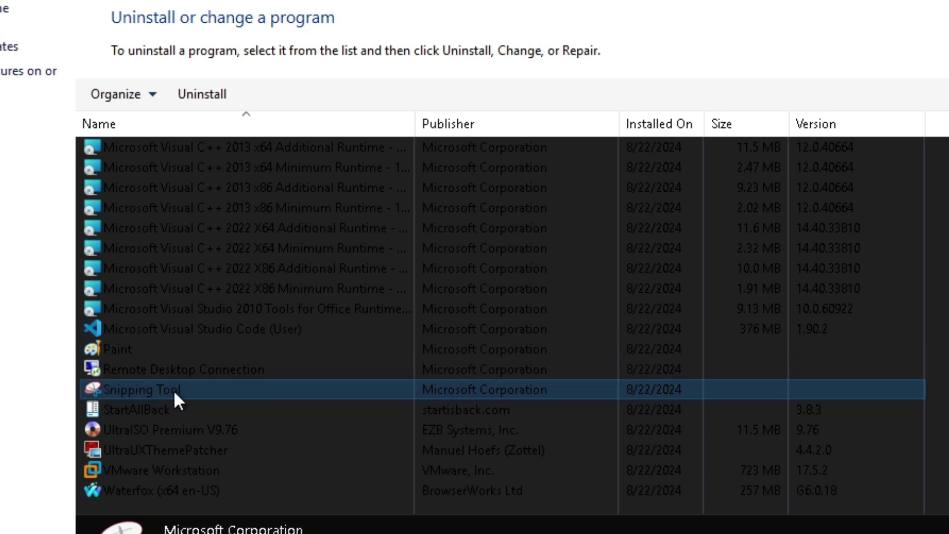
pyautogui.click(137, 406)
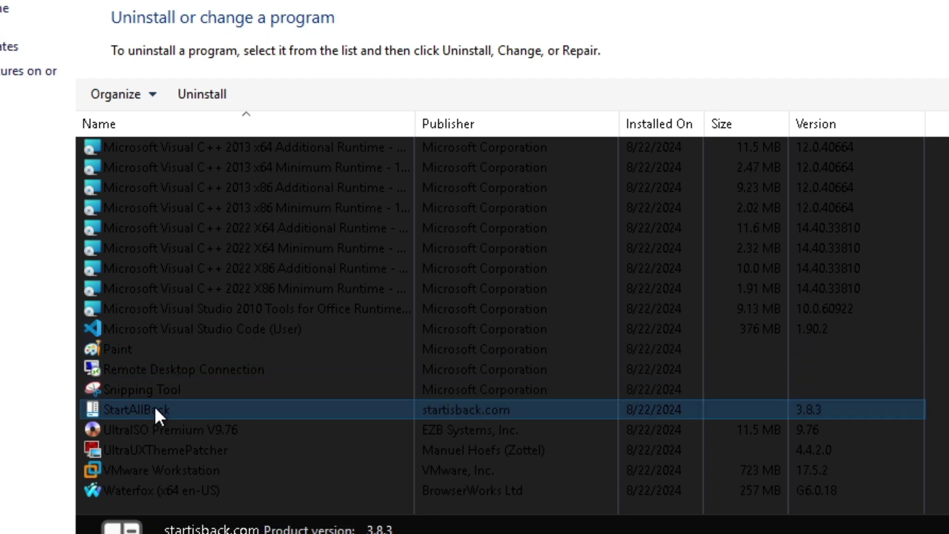
pyautogui.click(159, 429)
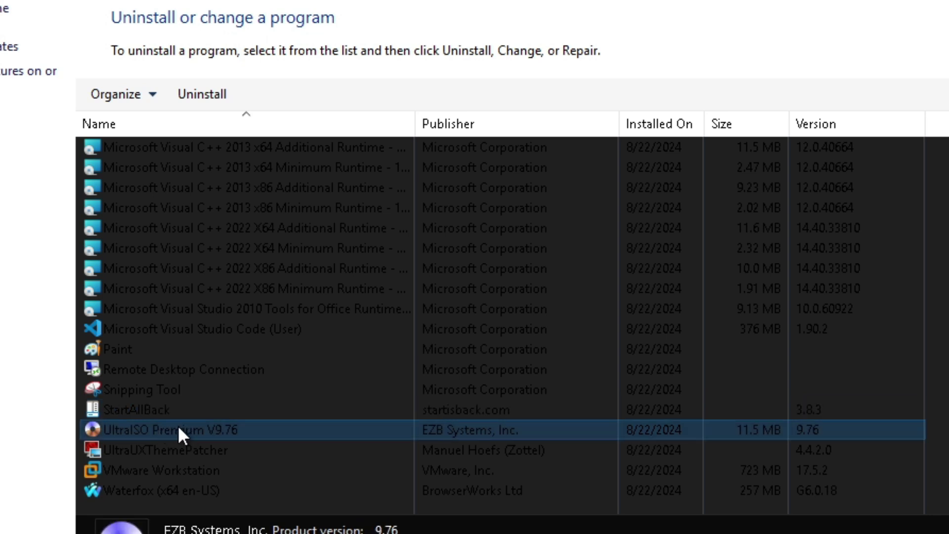
pyautogui.click(179, 450)
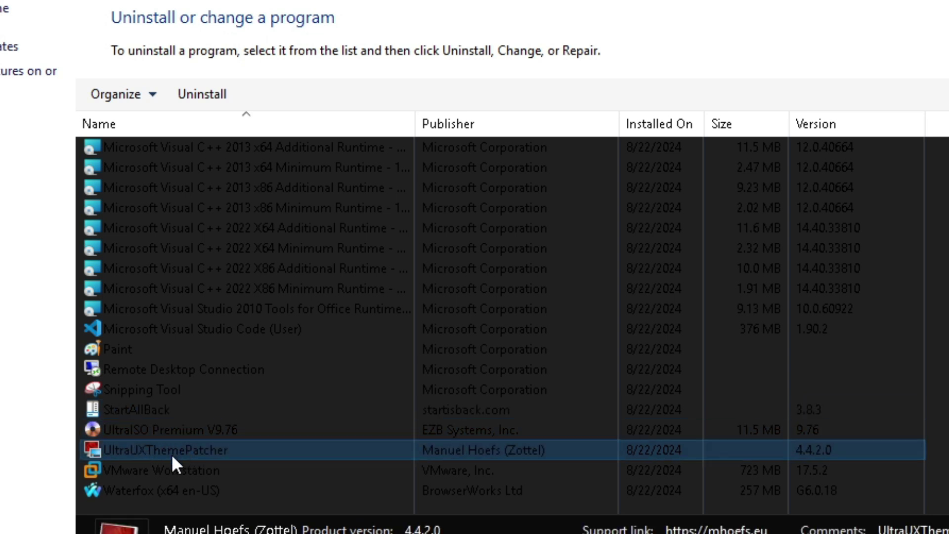
pyautogui.click(156, 467)
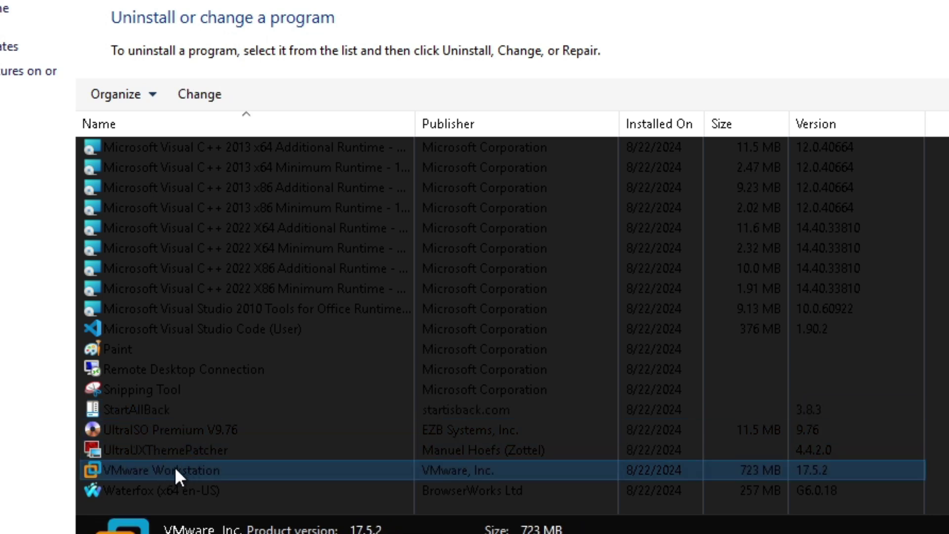
pyautogui.click(163, 490)
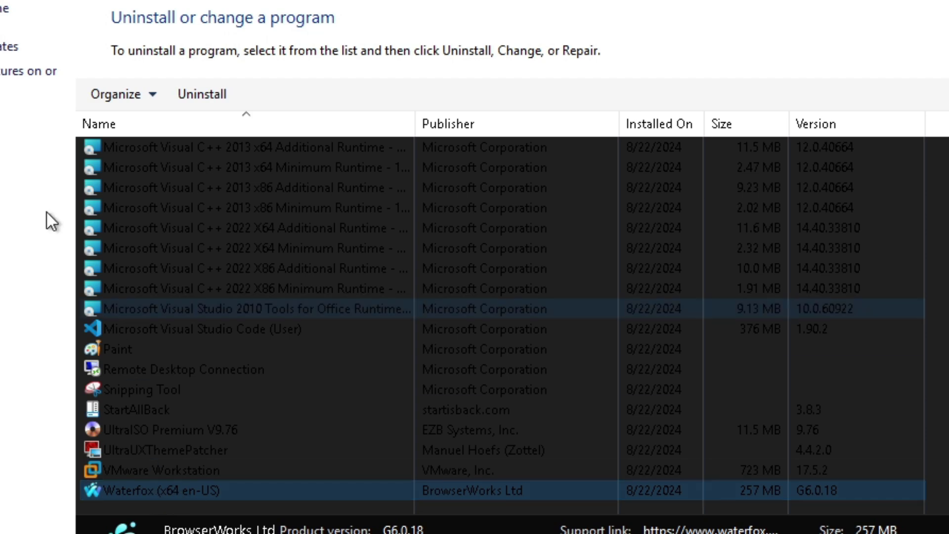
# Check the installed updates, and open the Windows features option to view Server Manager's Local Server, All Servers and Dashboard pages.
pyautogui.click(8, 46)
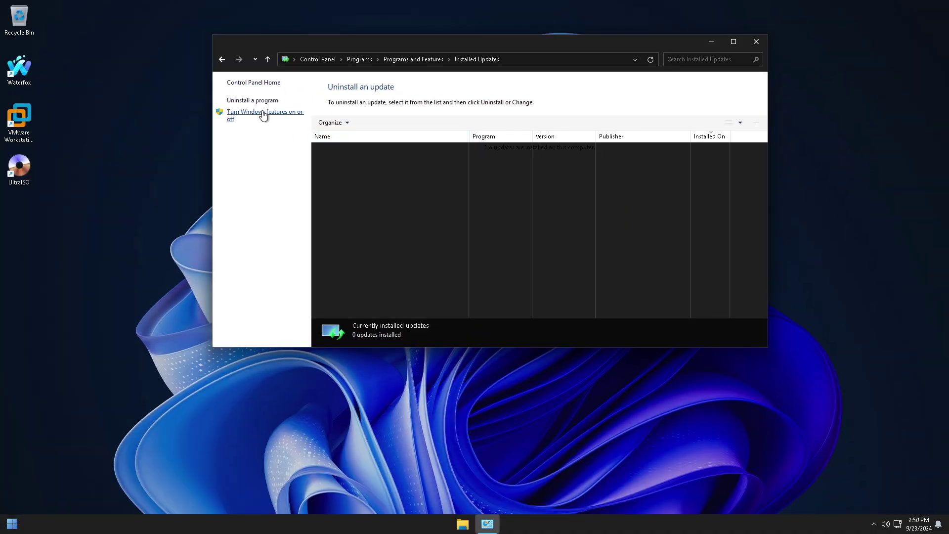
pyautogui.click(263, 115)
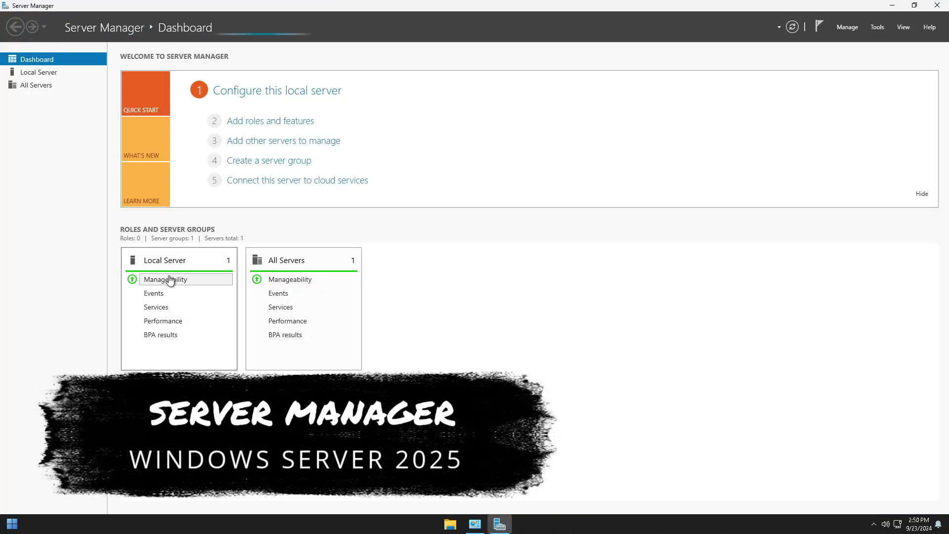
pyautogui.click(45, 72)
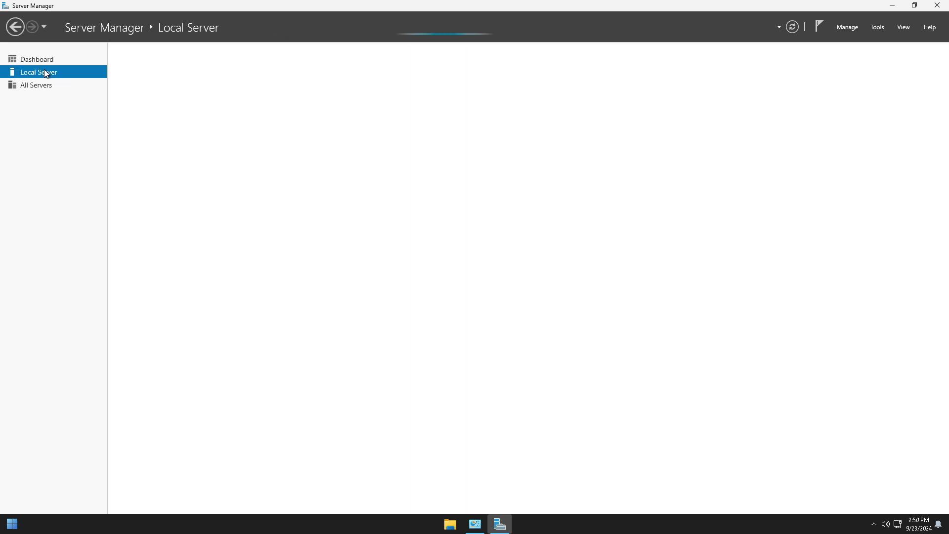
pyautogui.click(45, 86)
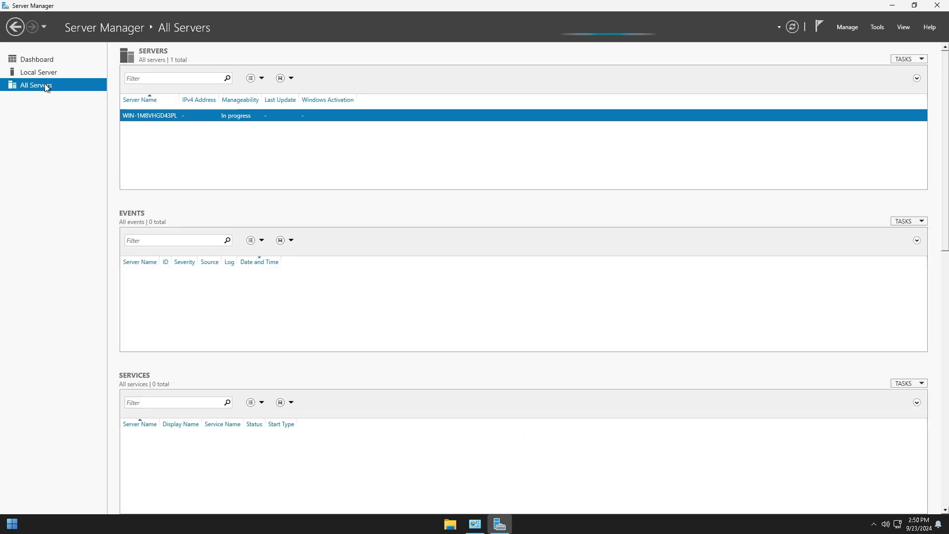
pyautogui.click(47, 59)
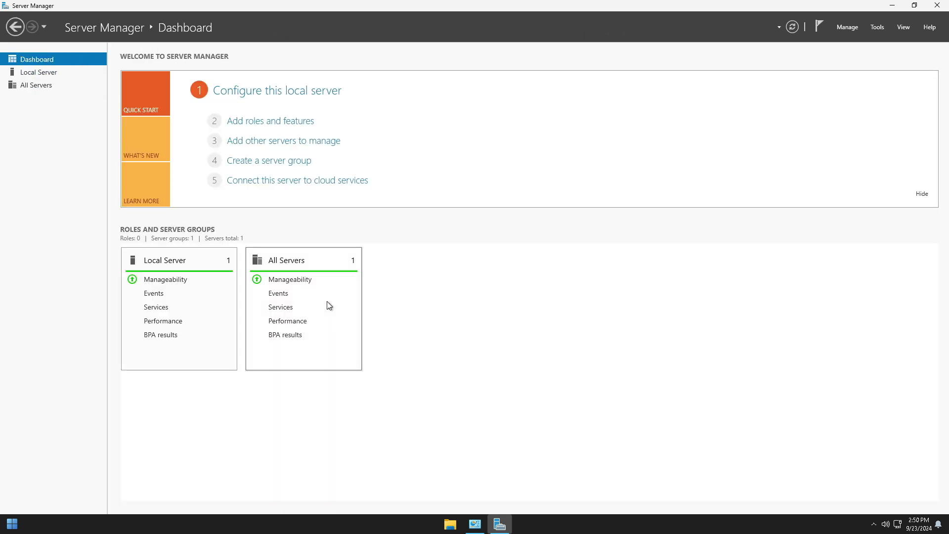
pyautogui.click(936, 5)
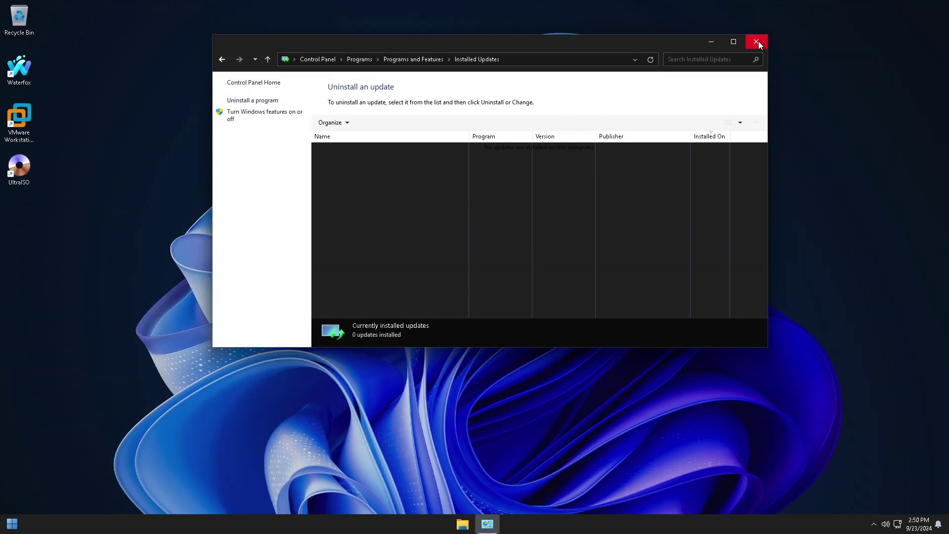
# Close the Installed Updates window and view the commands offered in the desktop's context menu.
pyautogui.click(756, 42)
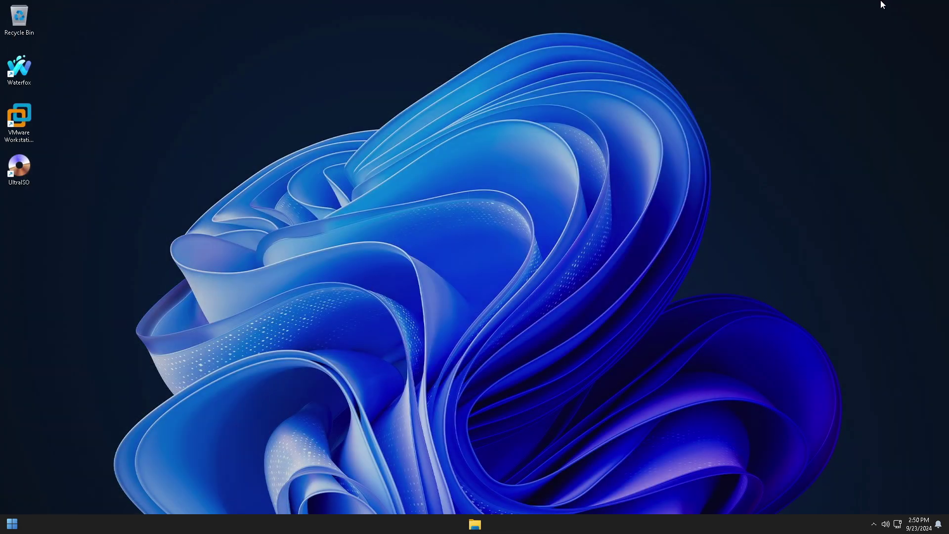
pyautogui.rightClick(837, 27)
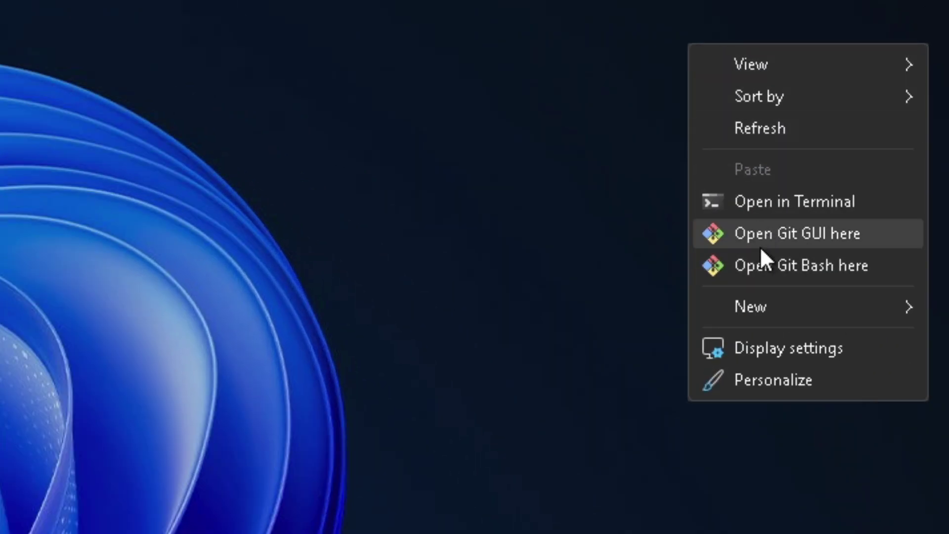
pyautogui.click(527, 289)
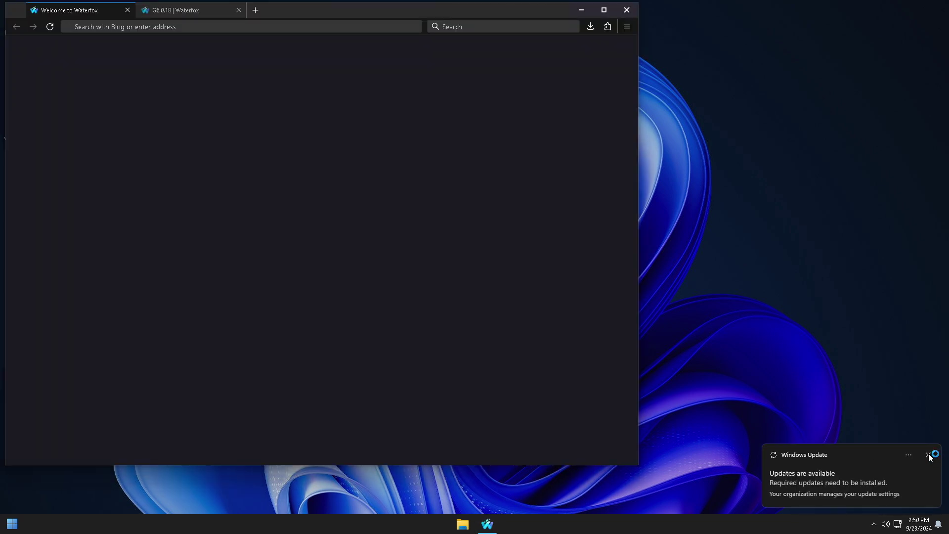
# Skip through the Waterfox welcome screens without pinning it, and leave only the new tab in a maximized window.
pyautogui.click(928, 454)
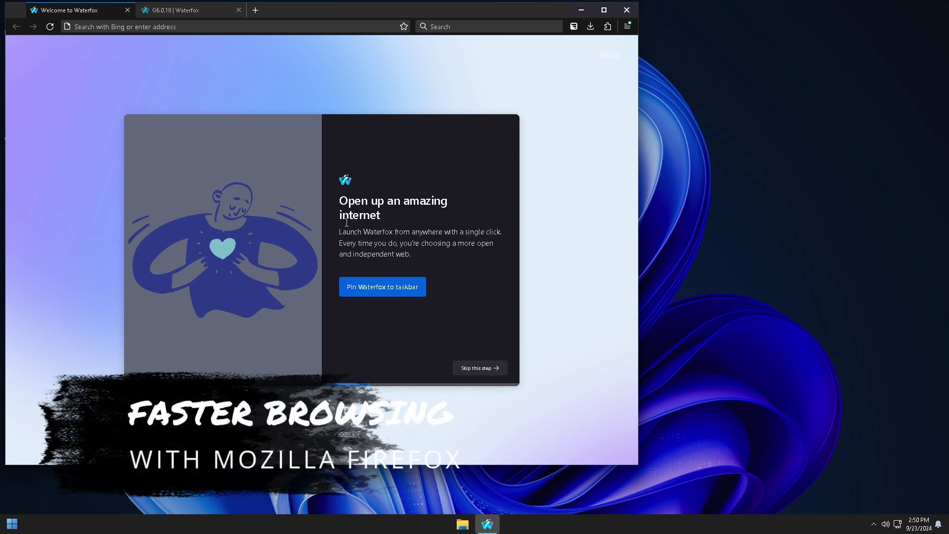
pyautogui.click(479, 366)
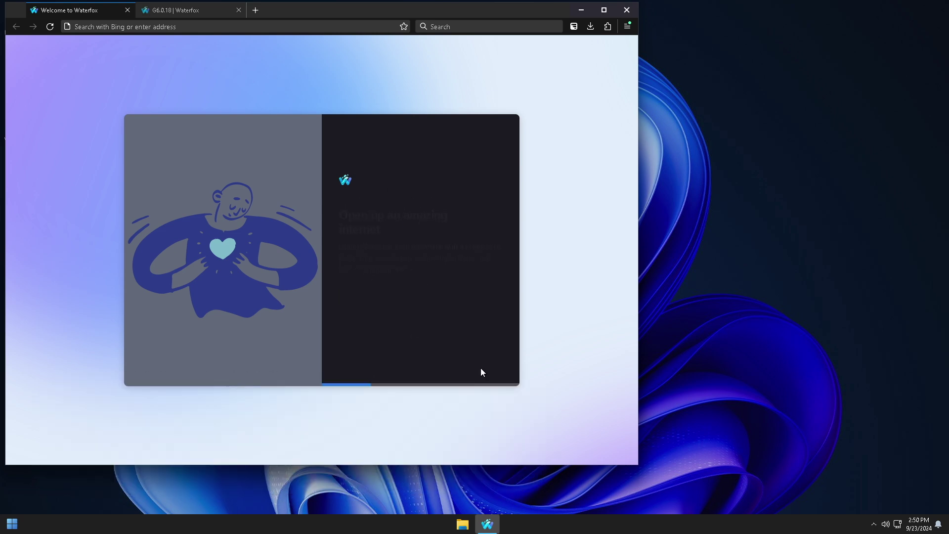
pyautogui.click(483, 369)
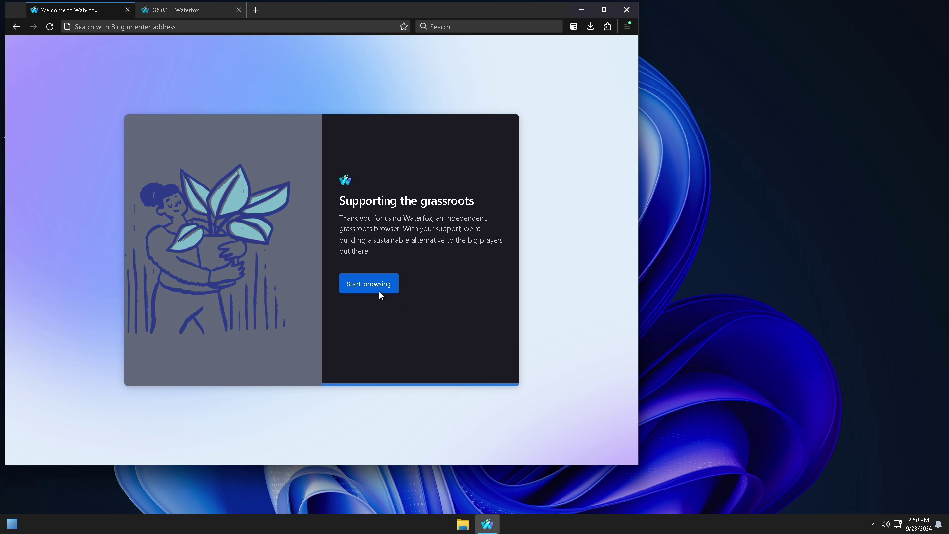
pyautogui.click(379, 291)
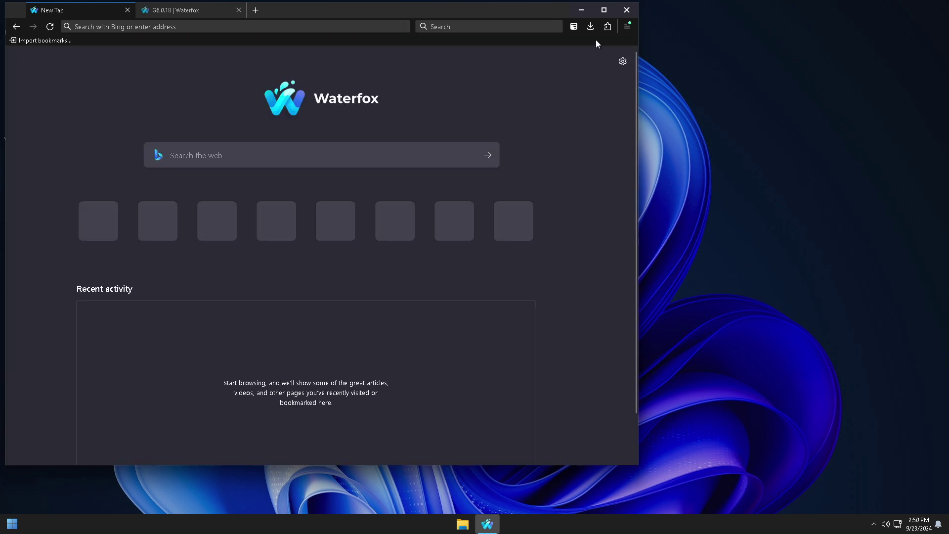
pyautogui.click(603, 10)
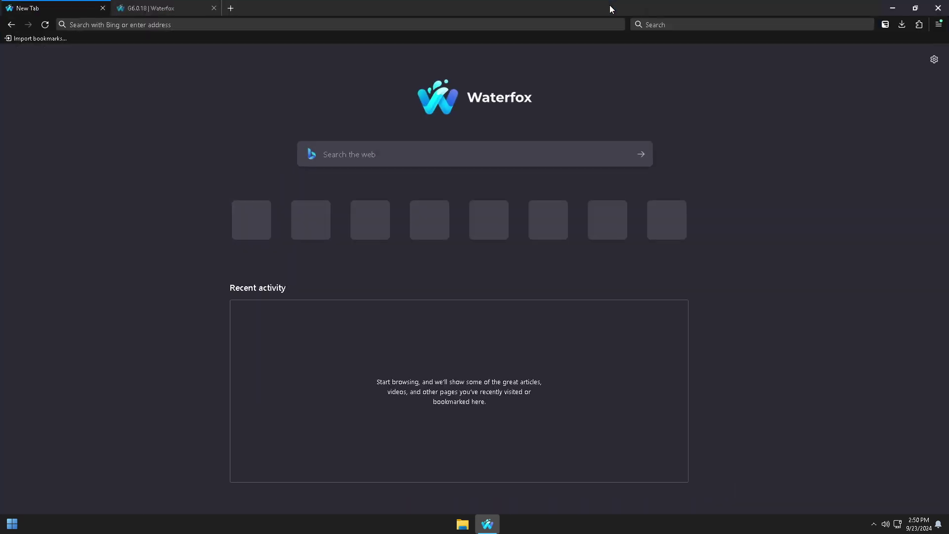
pyautogui.click(213, 8)
# Search Bing for "youtube" in a new tab and open the YouTube site from the results.
pyautogui.click(119, 8)
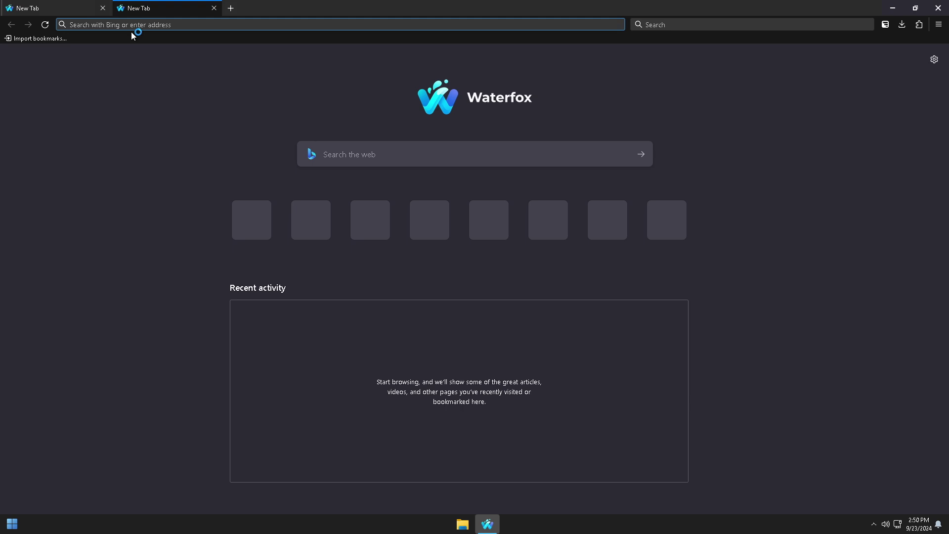
pyautogui.write('youurtb')
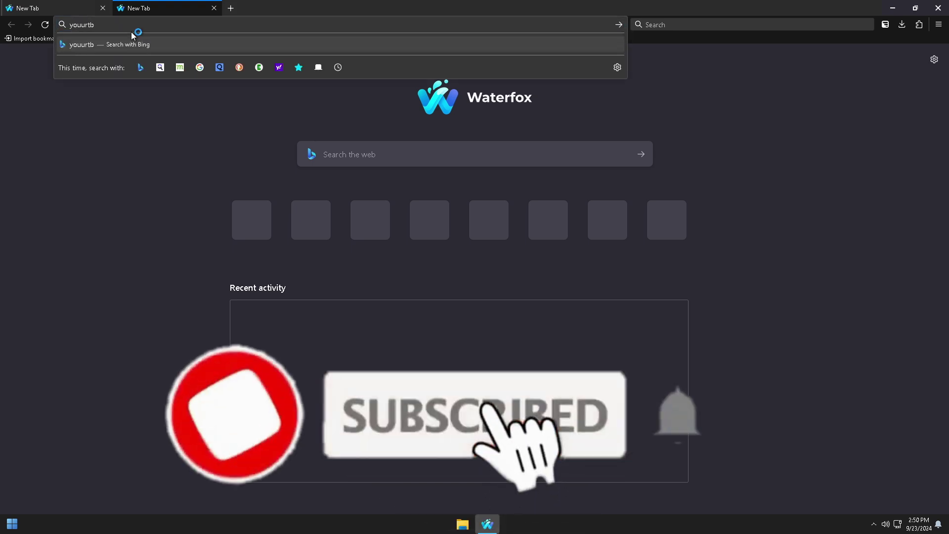
pyautogui.press('BackSpace')
pyautogui.press('BackSpace')
pyautogui.press('BackSpace')
pyautogui.press('BackSpace')
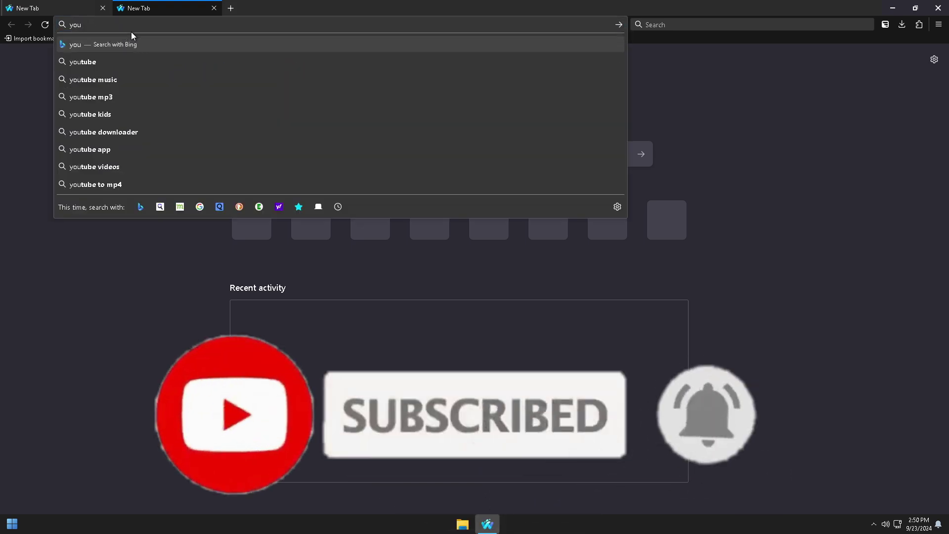
pyautogui.click(87, 61)
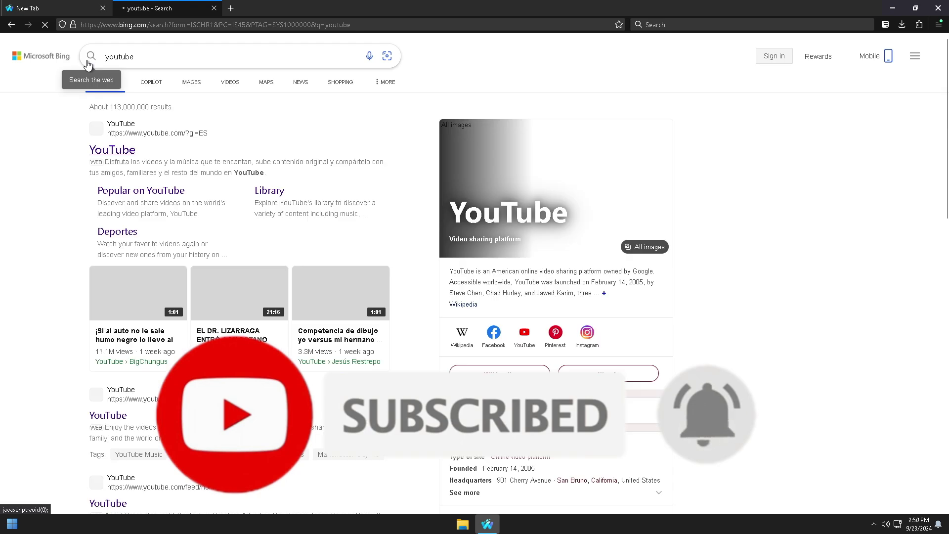
pyautogui.click(109, 150)
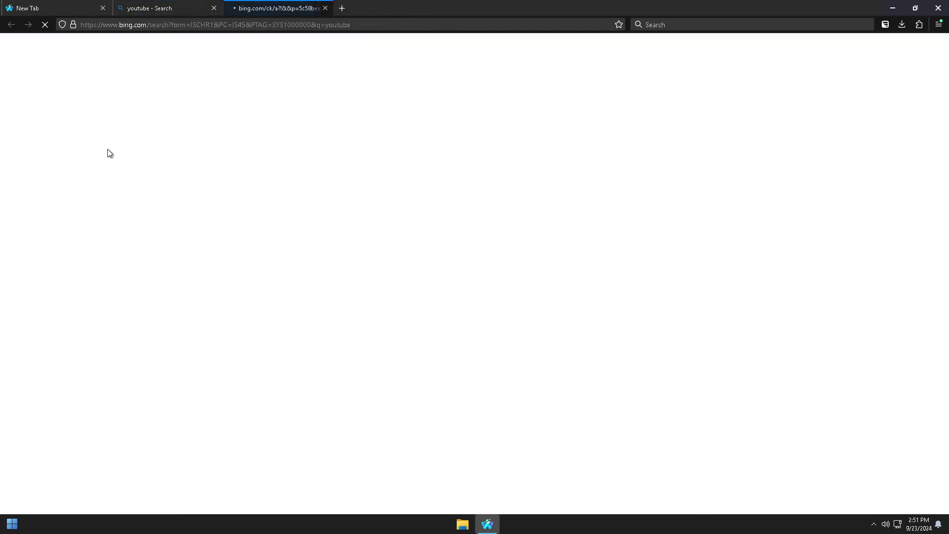
# Close the search results tab and the blank tab, and decline the Waterfox View offer.
pyautogui.click(213, 9)
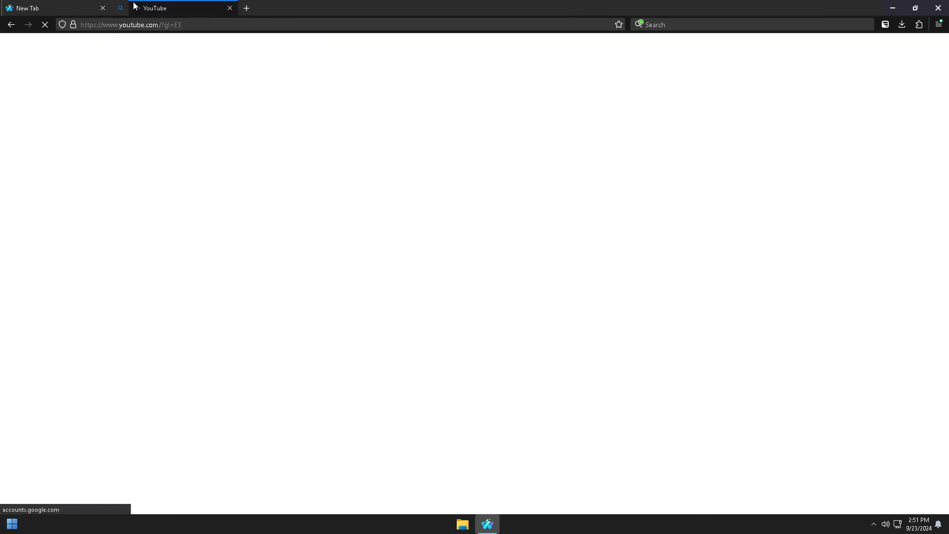
pyautogui.click(103, 8)
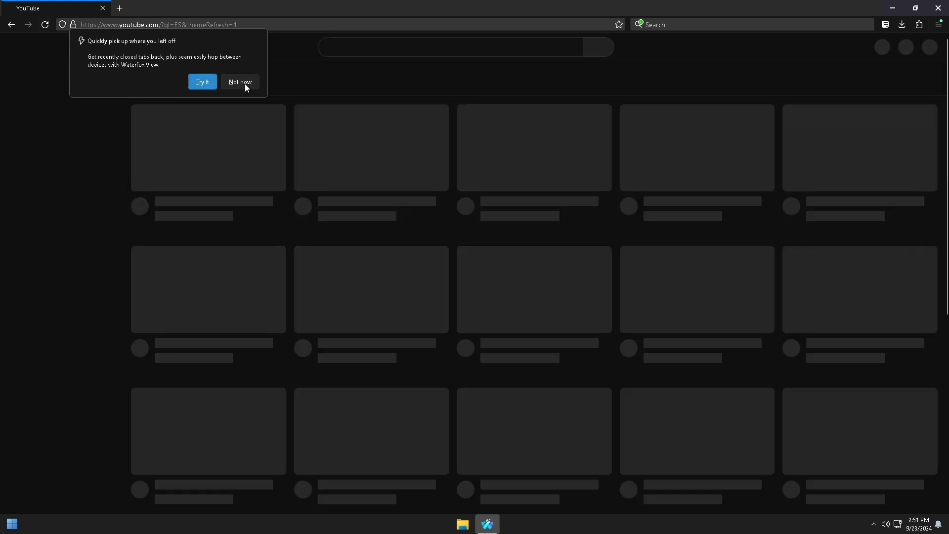
pyautogui.click(242, 82)
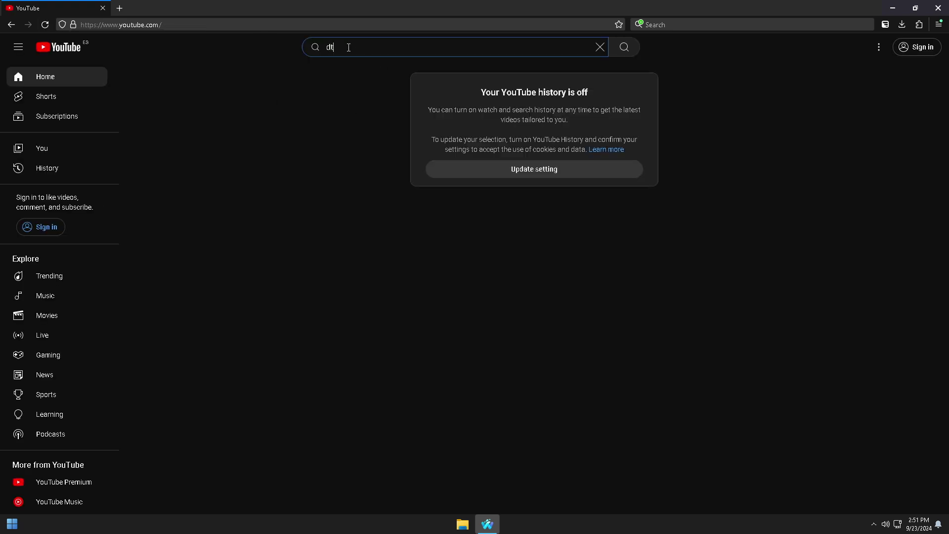
# Search YouTube for "dtech usb english" and browse the D-TECH USB | SYSTEMS channel page.
pyautogui.write('ech usb')
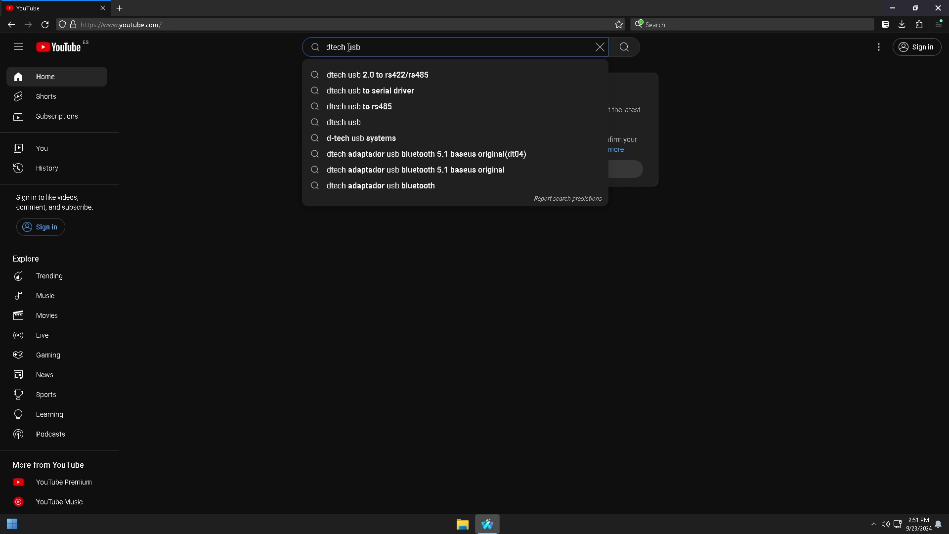
pyautogui.write(' english')
pyautogui.press('Return')
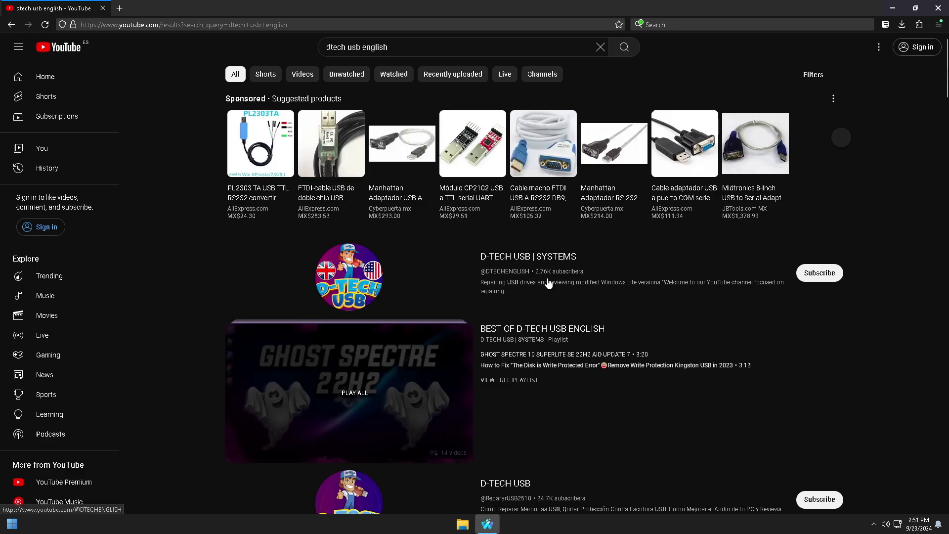
pyautogui.click(527, 261)
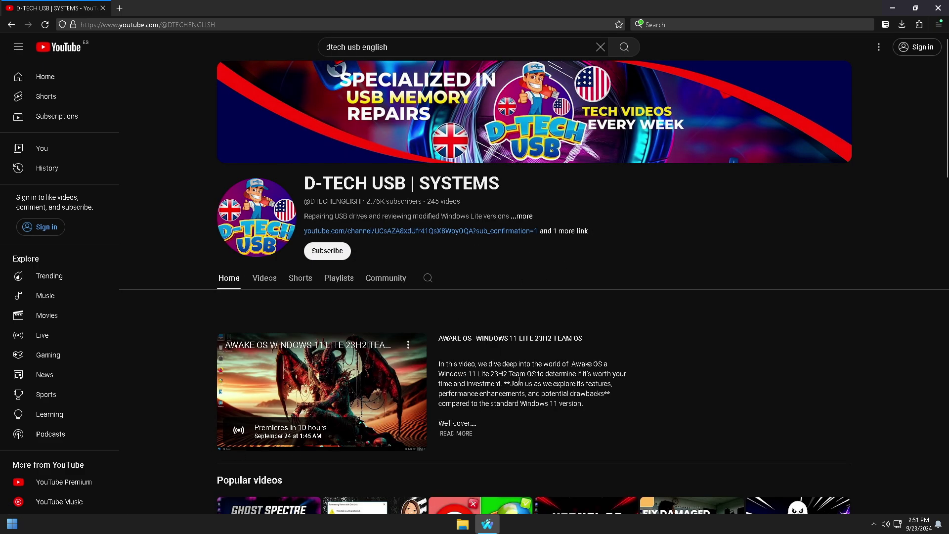
pyautogui.scroll(-10, 518, 381)
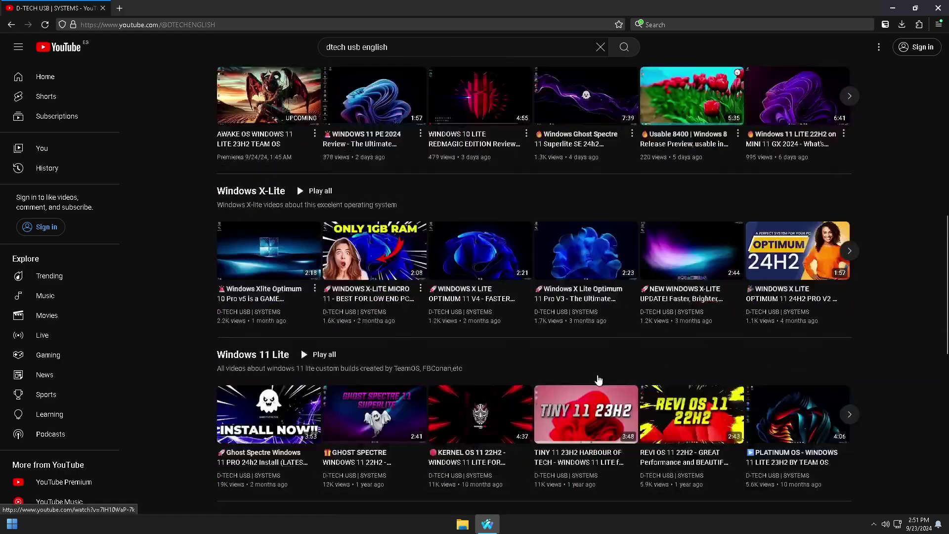
pyautogui.scroll(10, 598, 379)
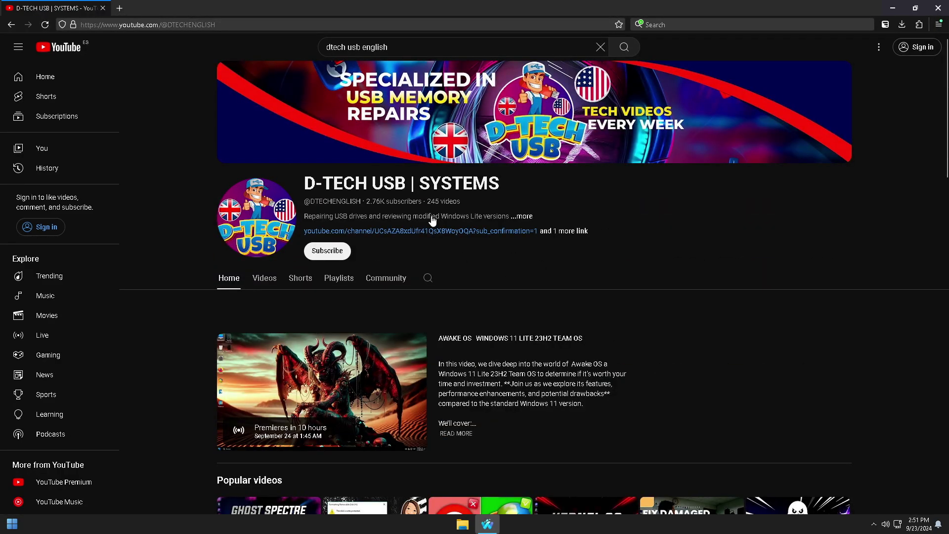
# Find the Pexels site by searching for "pexels" in a new tab, and browse its stock photos with the results tab closed.
pyautogui.click(118, 8)
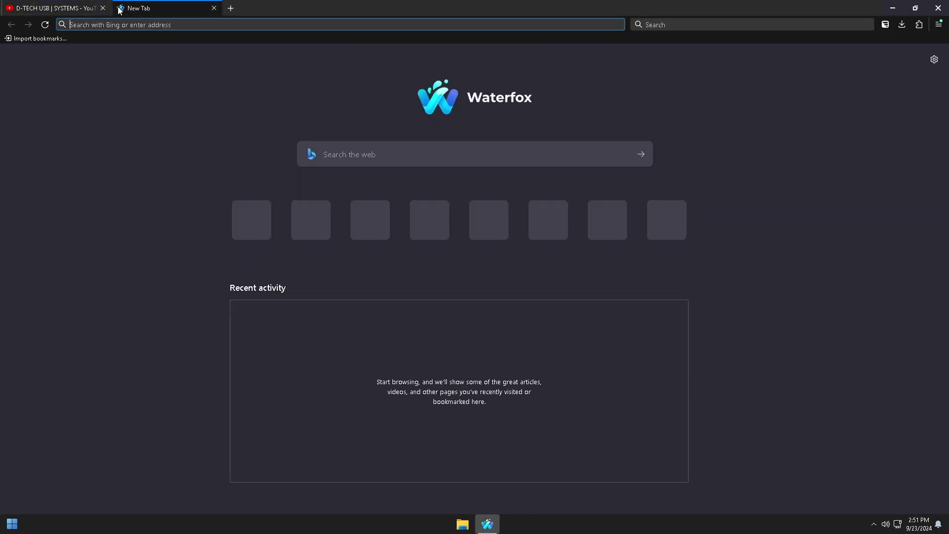
pyautogui.write('pexels')
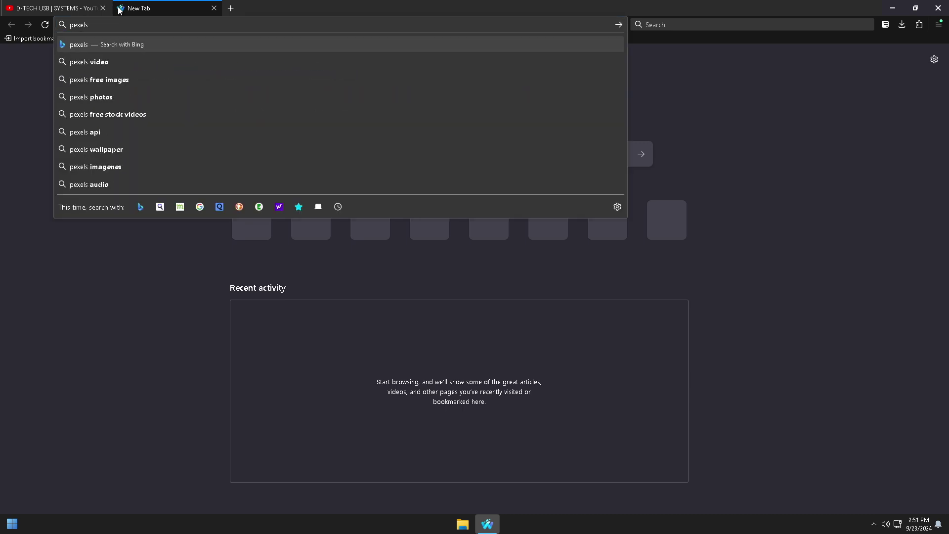
pyautogui.press('Return')
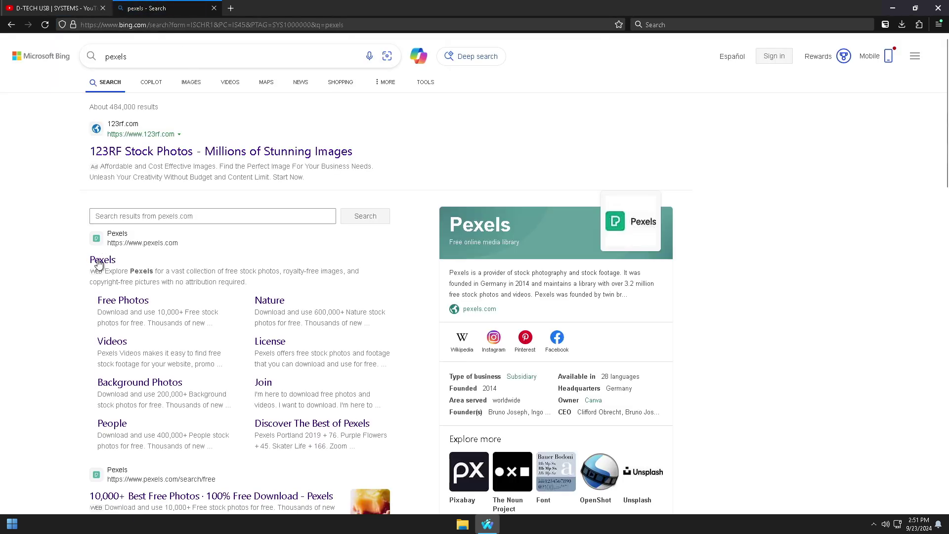
pyautogui.click(98, 263)
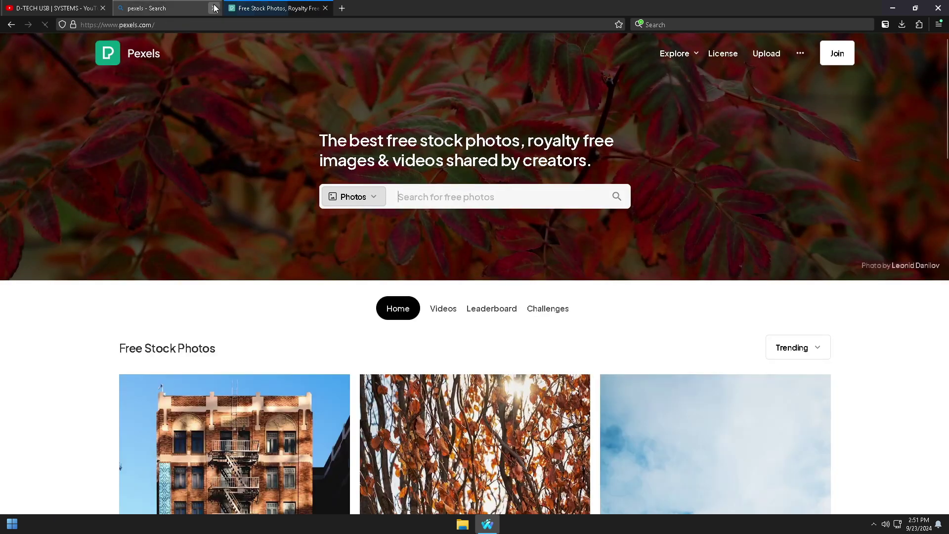
pyautogui.click(214, 8)
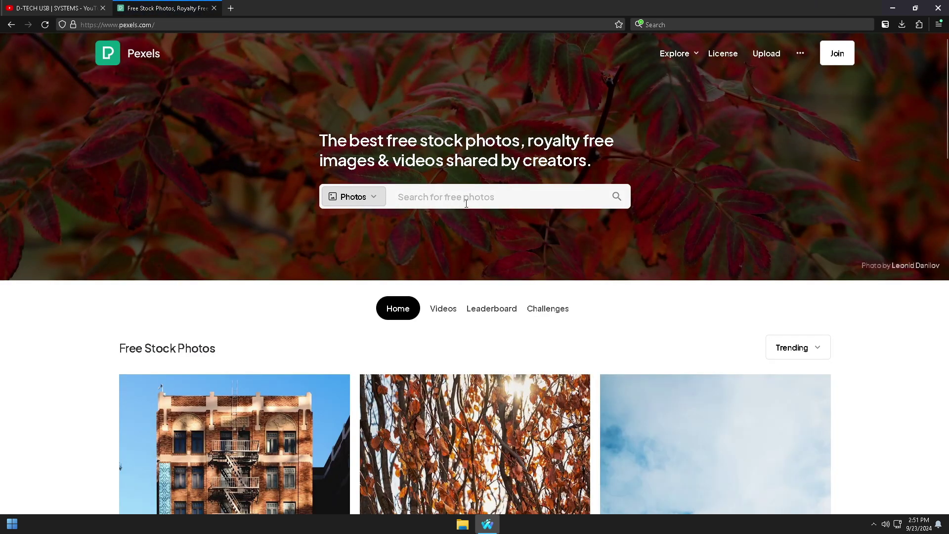
pyautogui.scroll(-20, 466, 204)
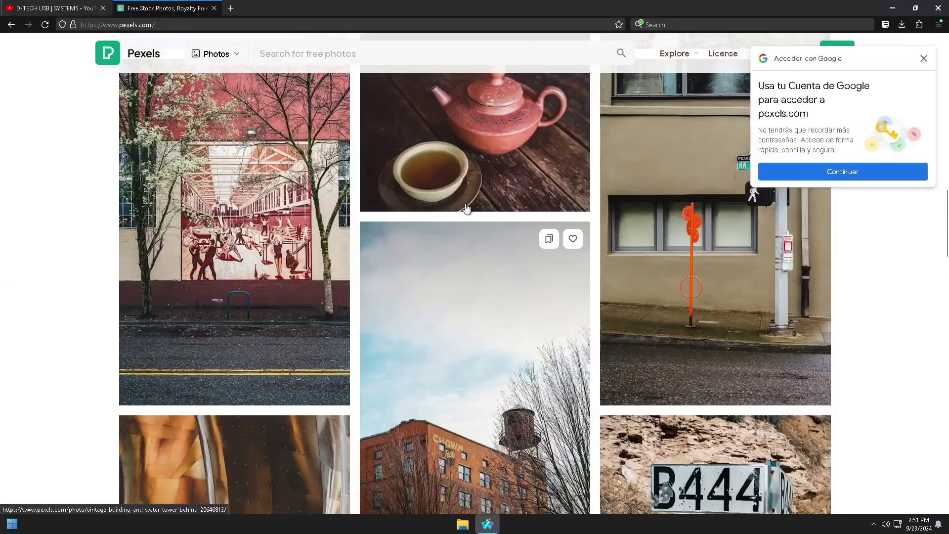
pyautogui.scroll(20, 466, 205)
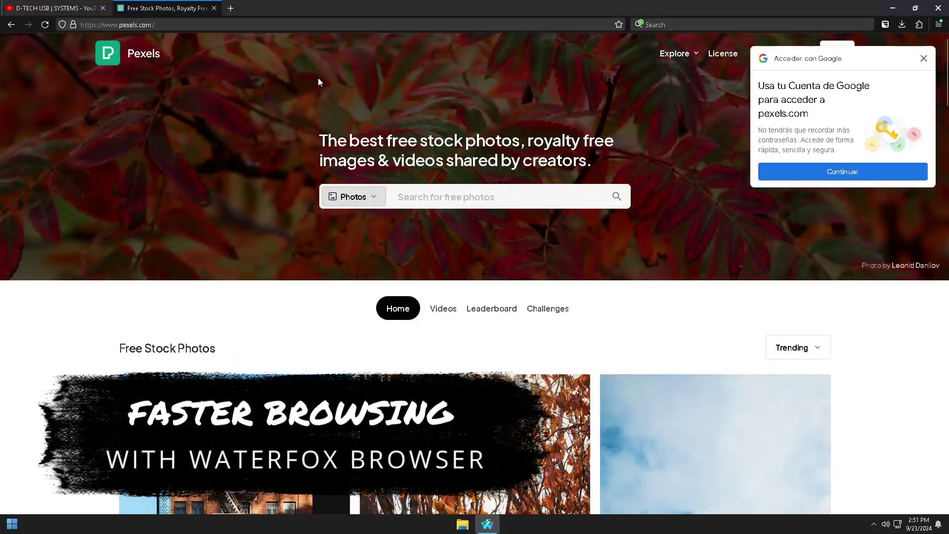
# Find the Audionautix site by searching for "audionautix" in a new tab, and browse its home page with the results tab closed.
pyautogui.click(231, 8)
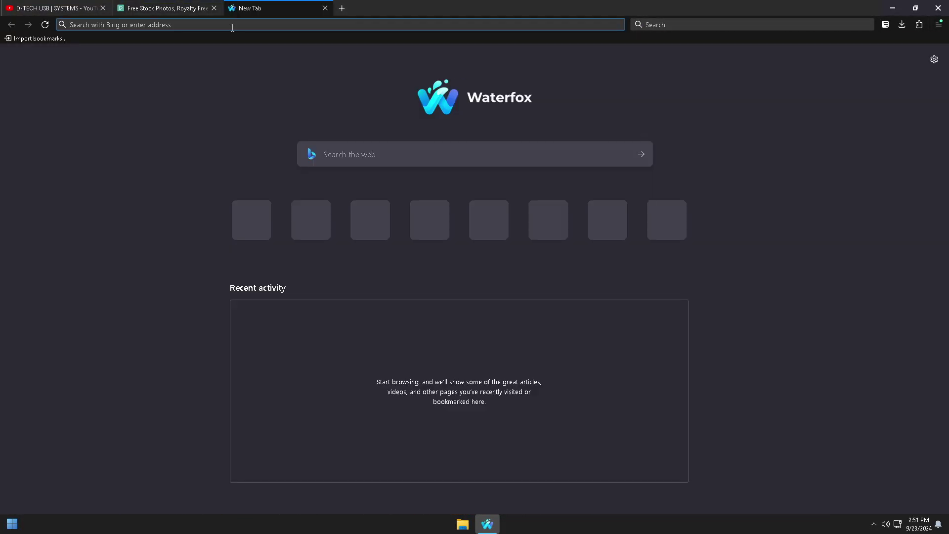
pyautogui.write('audionau')
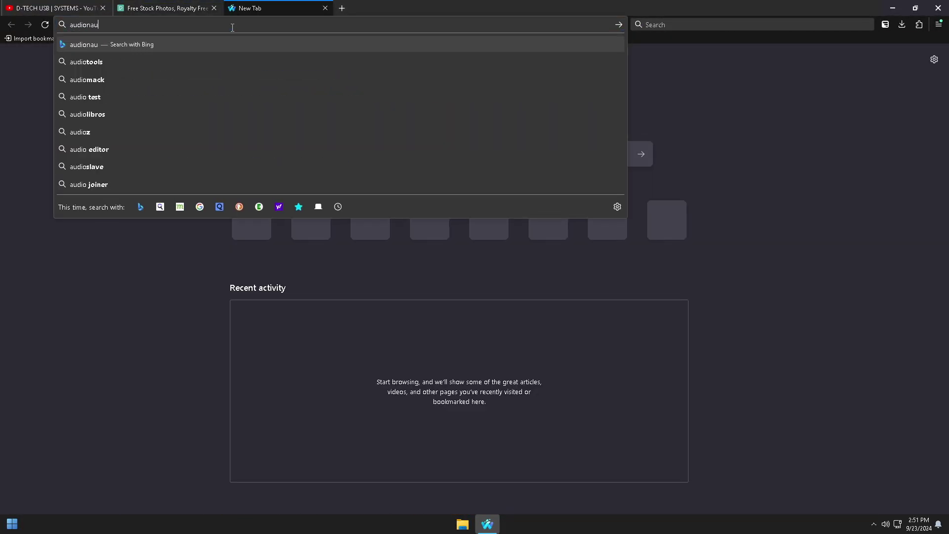
pyautogui.write('tix')
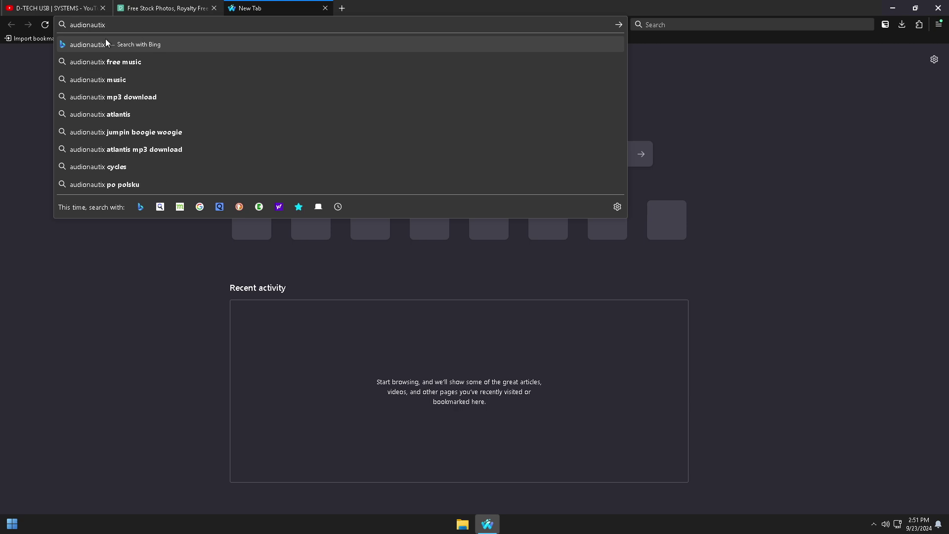
pyautogui.click(78, 47)
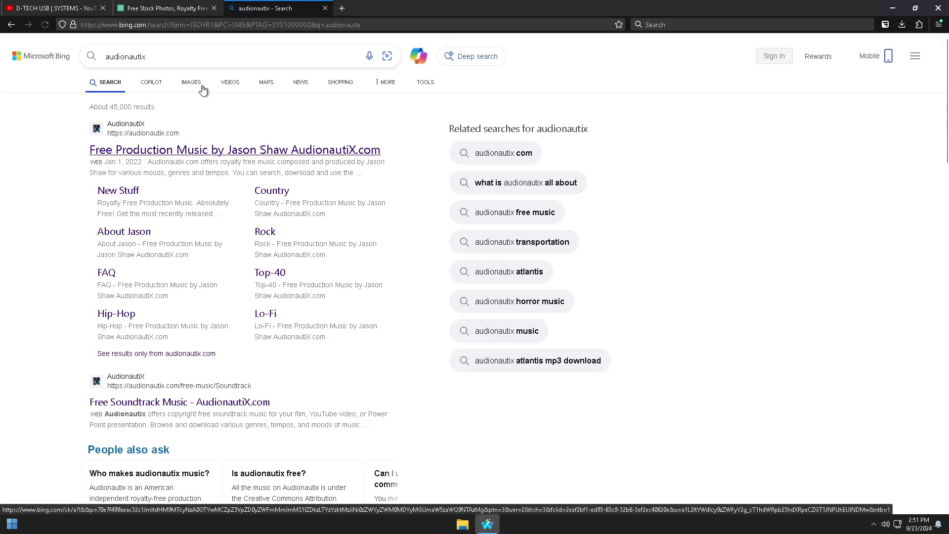
pyautogui.click(188, 150)
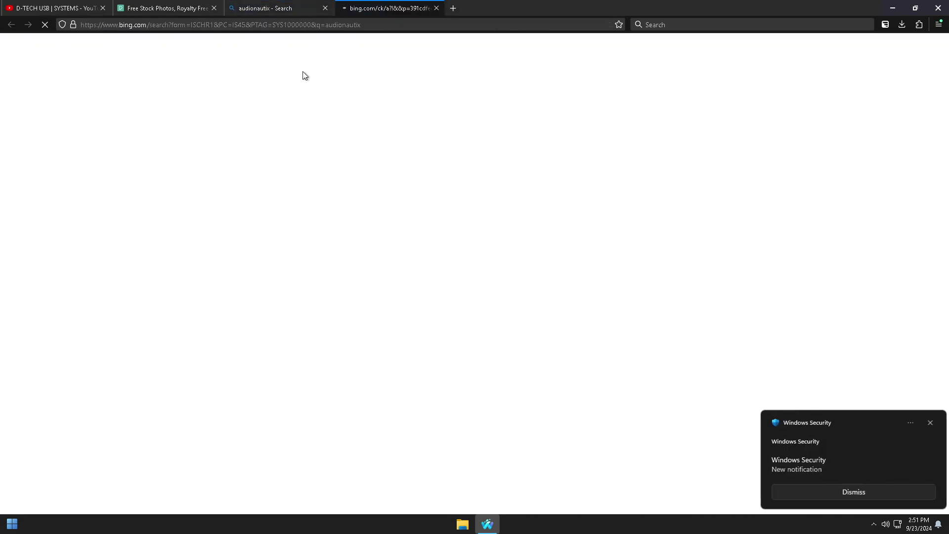
pyautogui.click(325, 9)
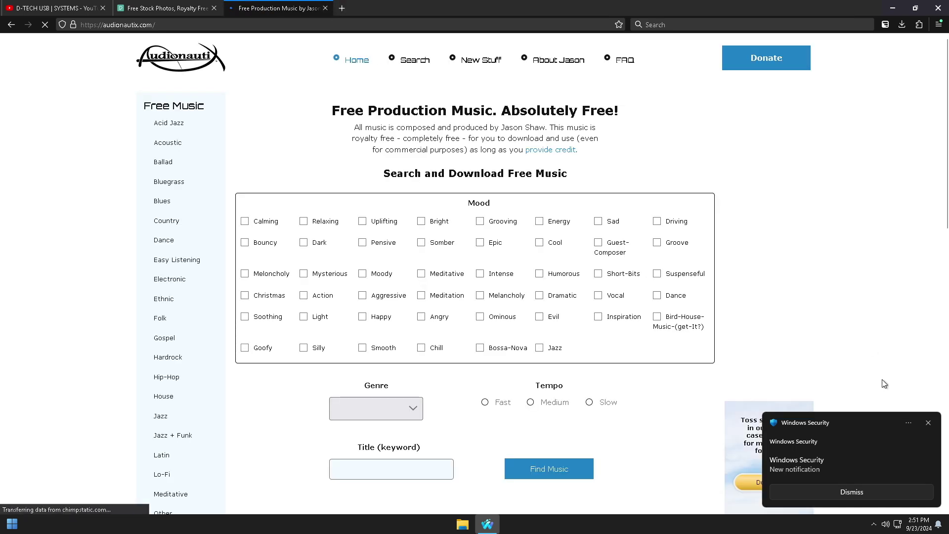
pyautogui.scroll(-8, 720, 296)
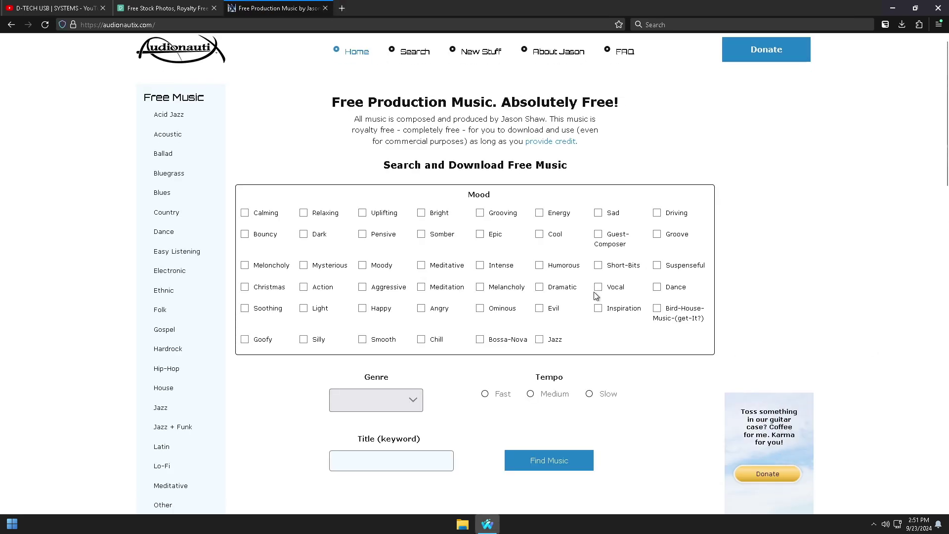
# Look through the Audionautix free music home page and minimize the browser window.
pyautogui.scroll(-8, 597, 295)
pyautogui.scroll(20, 596, 296)
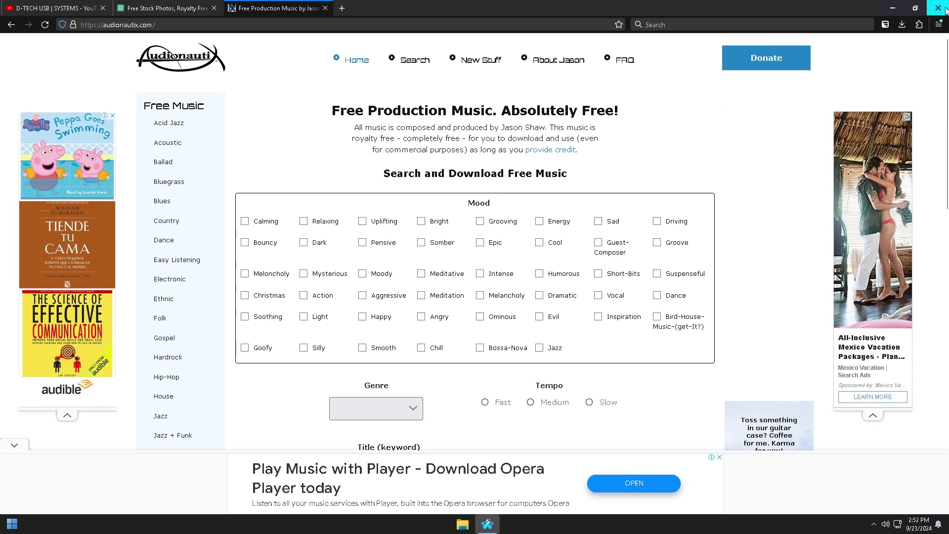
pyautogui.click(893, 8)
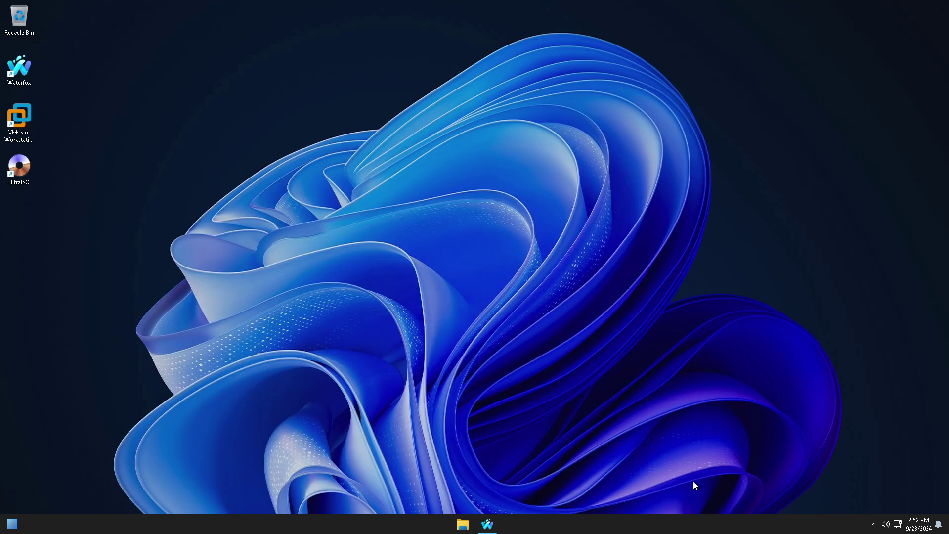
# Open Task Manager, examine the running processes plus the CPU and memory performance graphs, and close it.
pyautogui.rightClick(664, 530)
pyautogui.click(695, 484)
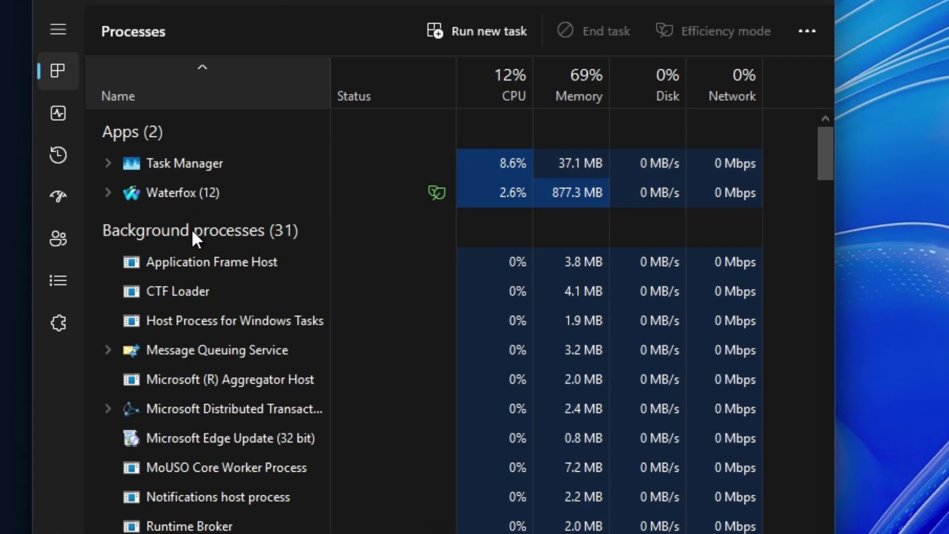
pyautogui.click(60, 116)
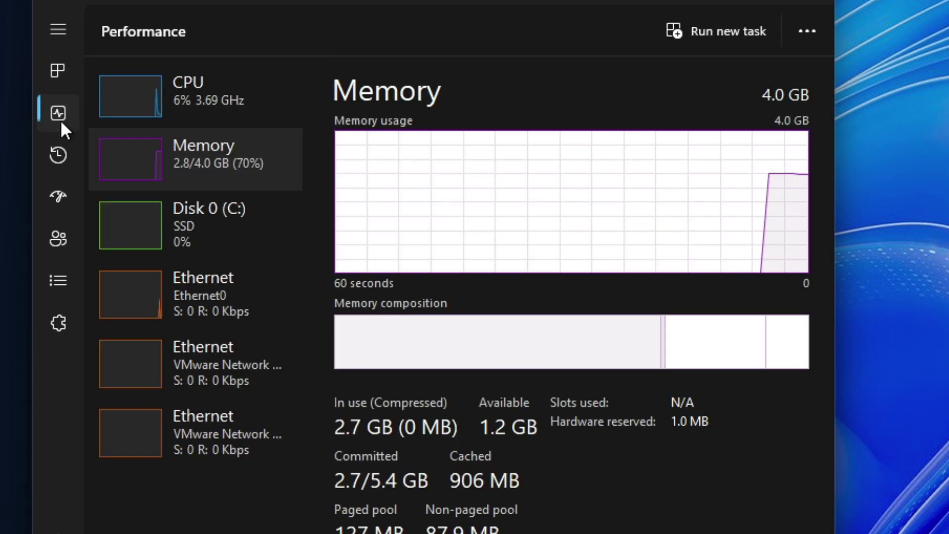
pyautogui.click(245, 110)
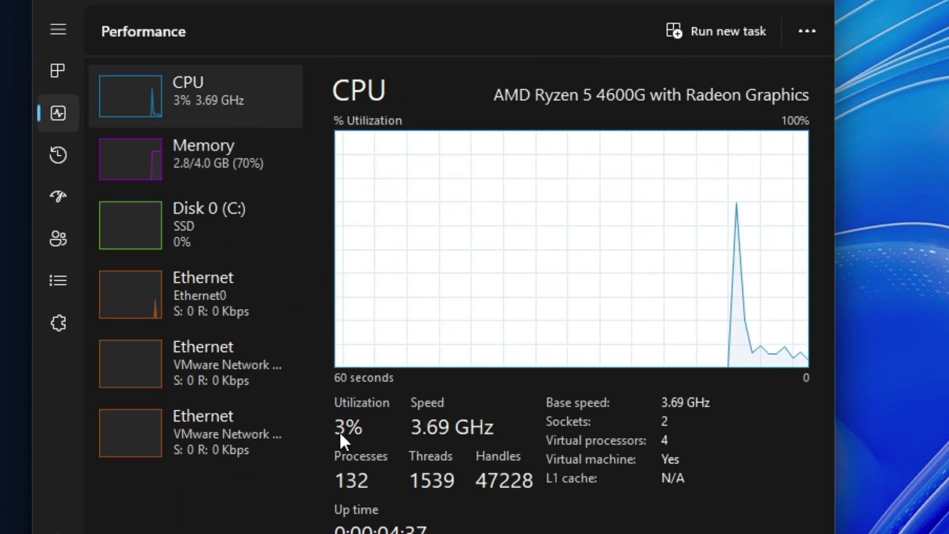
pyautogui.click(226, 174)
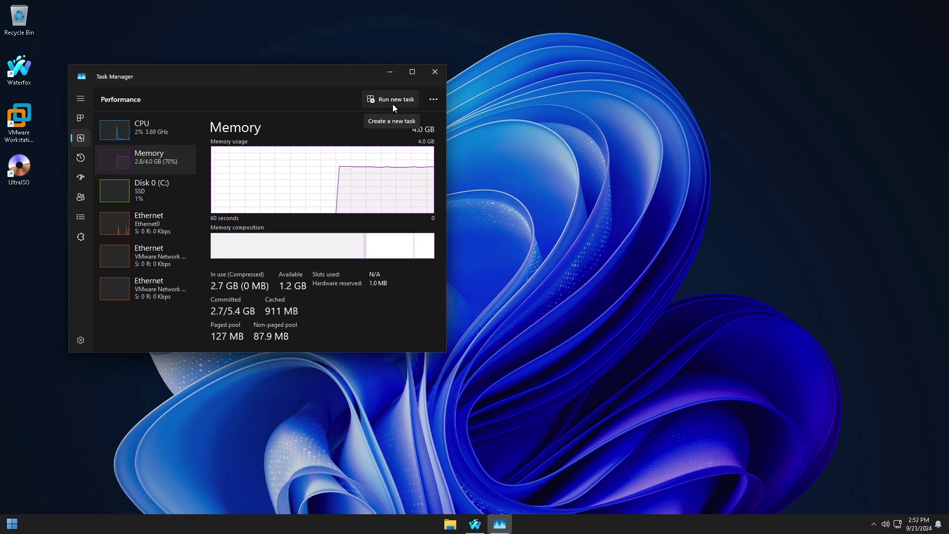
pyautogui.click(433, 75)
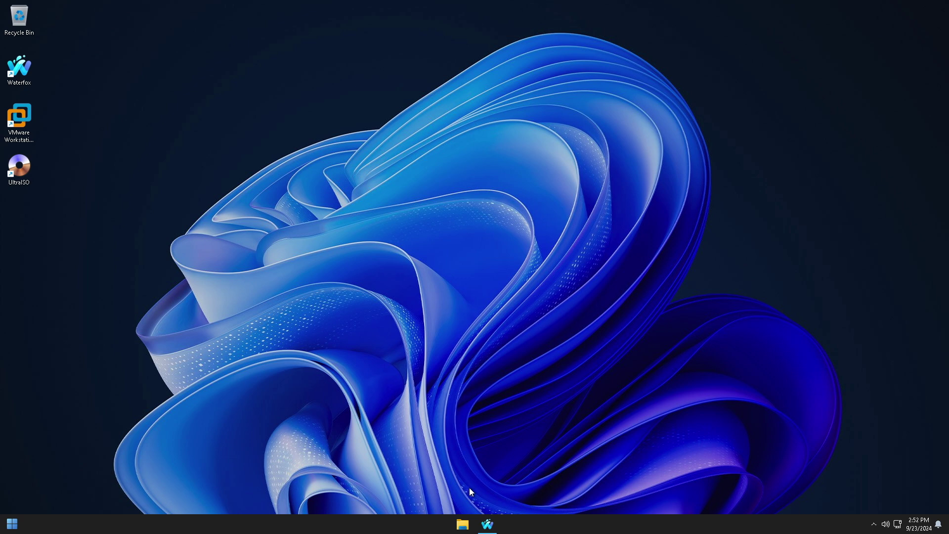
# Open Windows Update in the Settings app and resume the paused updates.
pyautogui.click(23, 522)
pyautogui.click(158, 437)
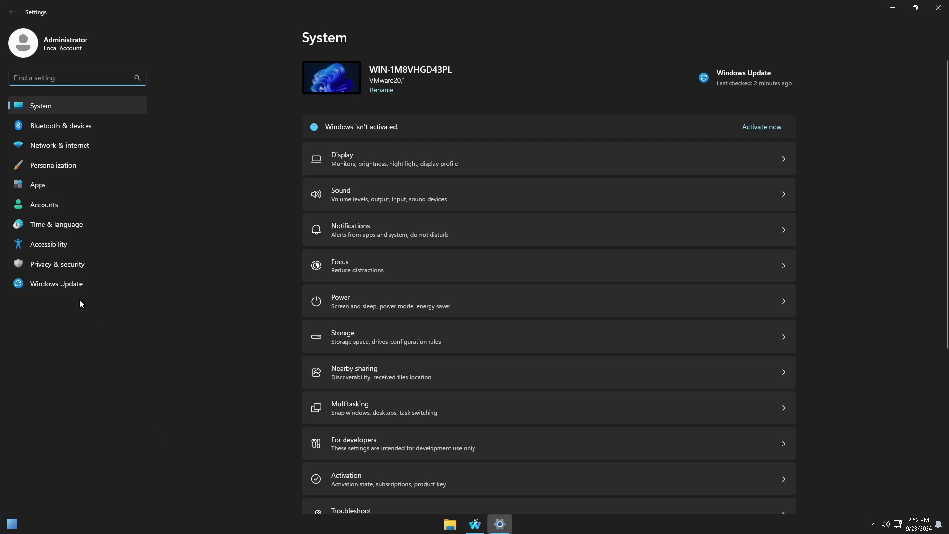
pyautogui.click(81, 289)
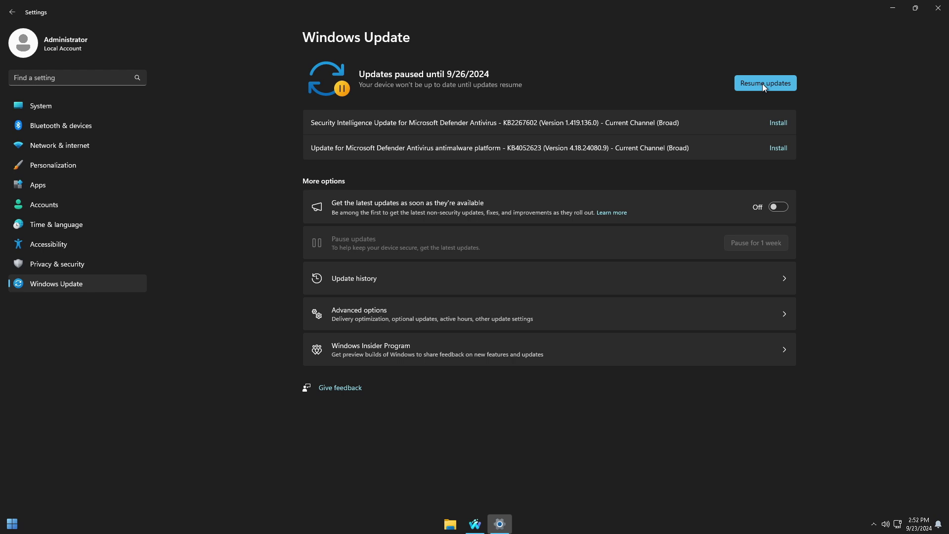
pyautogui.click(766, 90)
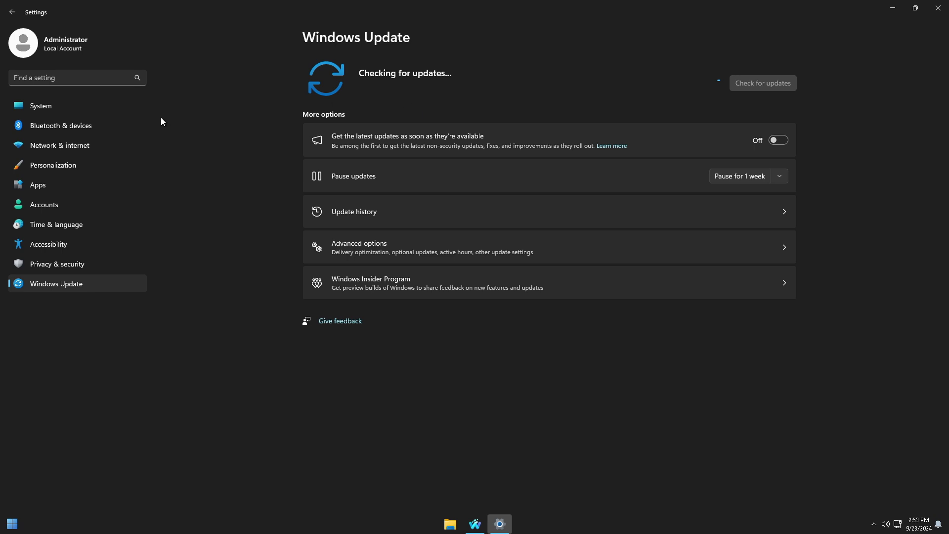
# Review Virus & threat protection from the Windows Security page under Privacy & security, and close the Windows Security window.
pyautogui.click(66, 267)
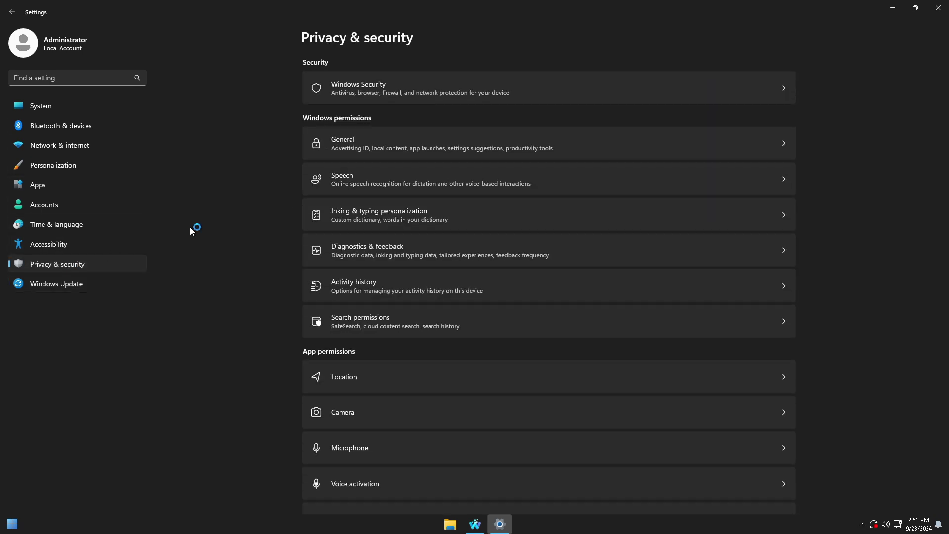
pyautogui.click(355, 97)
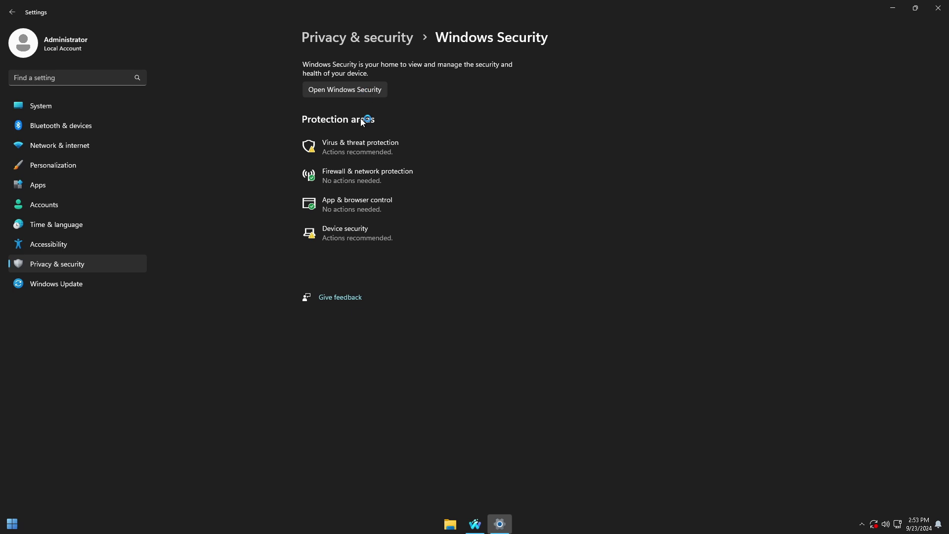
pyautogui.click(362, 148)
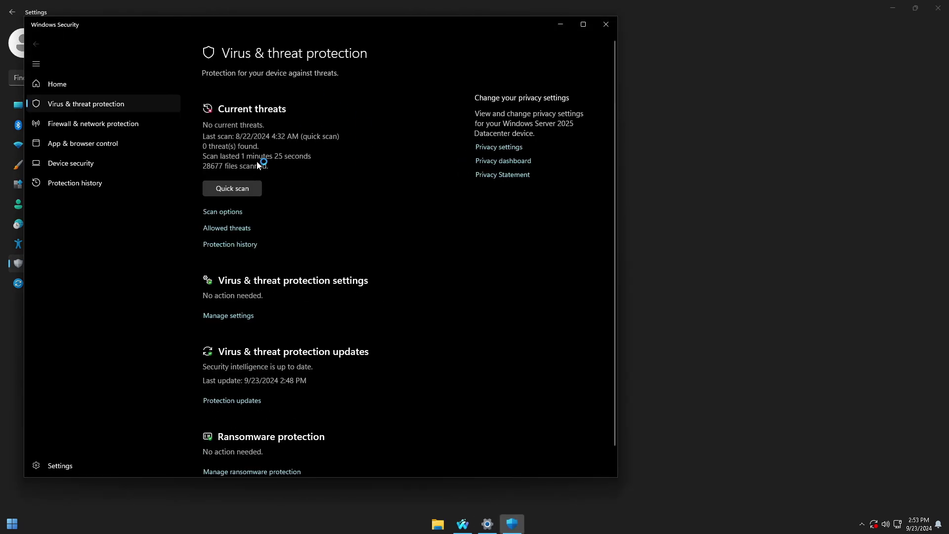
pyautogui.click(612, 30)
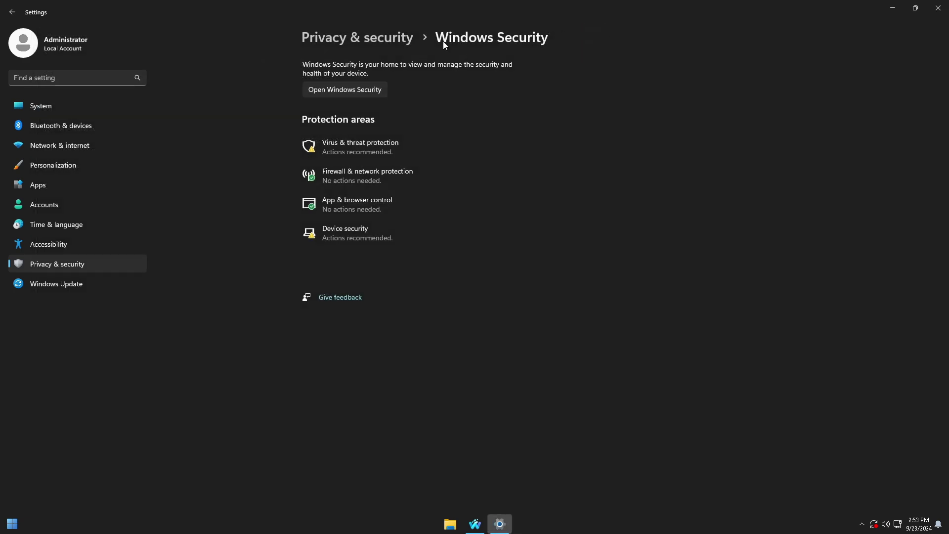
# Check Virus & threat protection from the Windows Security home overview, and close both Windows Security and Settings.
pyautogui.click(354, 91)
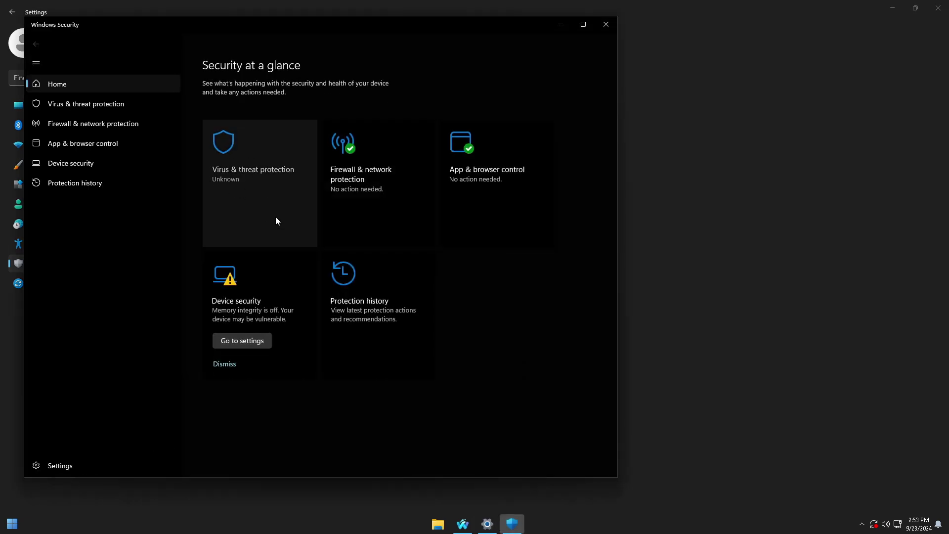
pyautogui.click(276, 171)
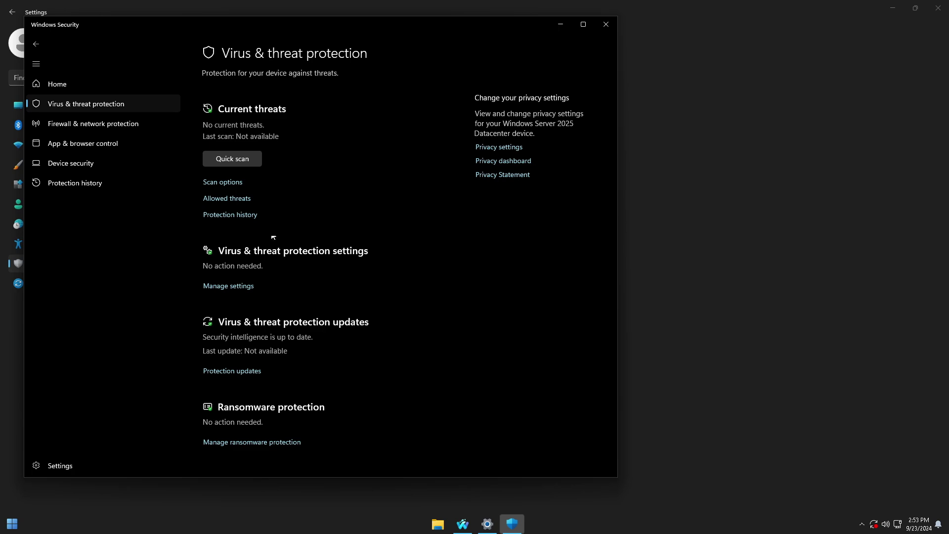
pyautogui.click(613, 28)
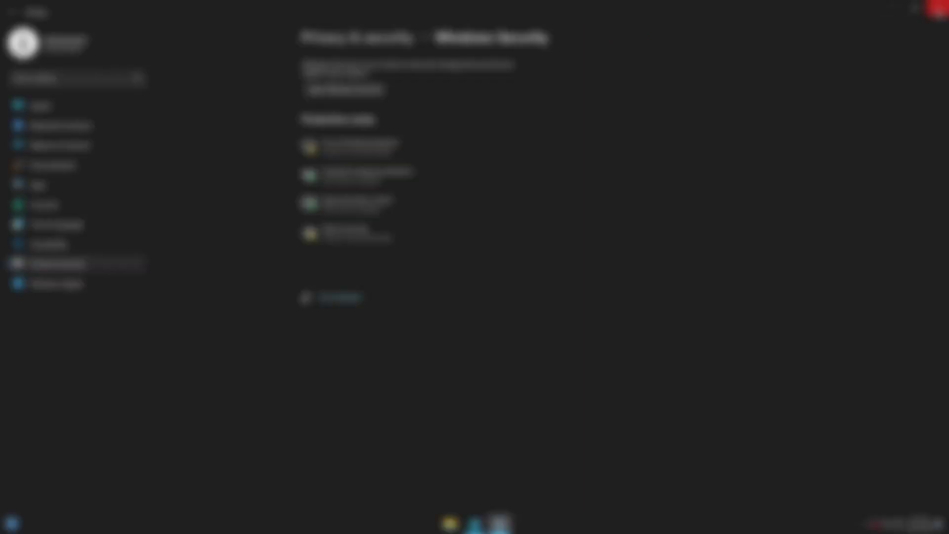
pyautogui.click(938, 8)
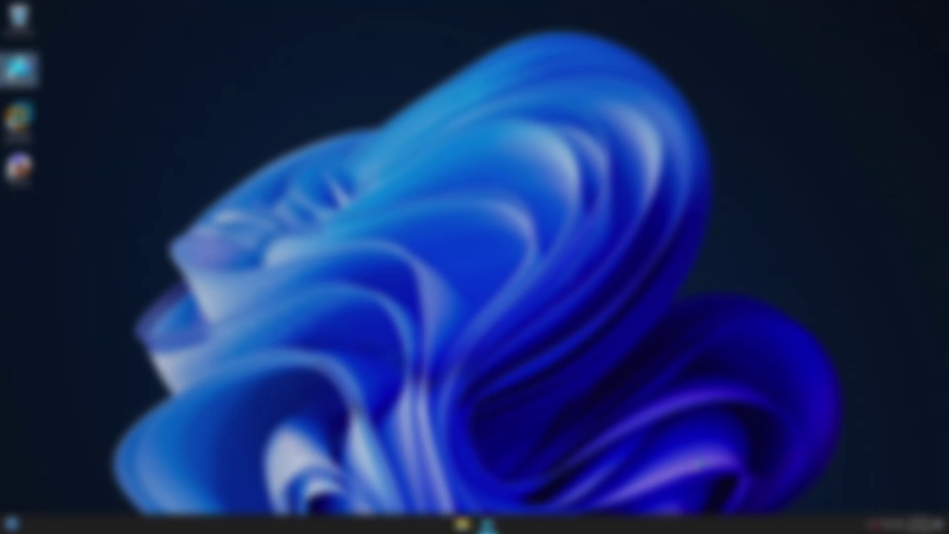